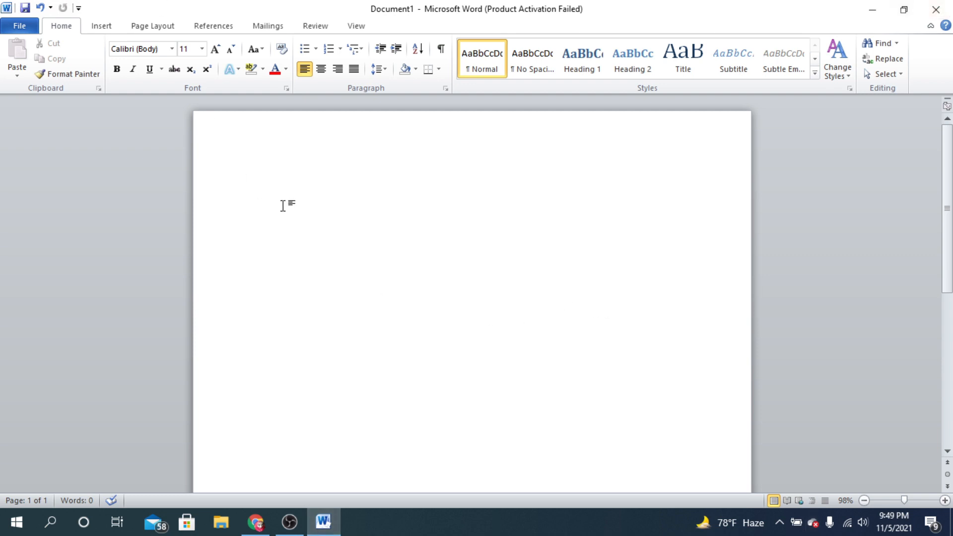
- Write the sentence "This is my very first tutorial about Microsoft word." at the start of the blank document
text(This is my very fir)
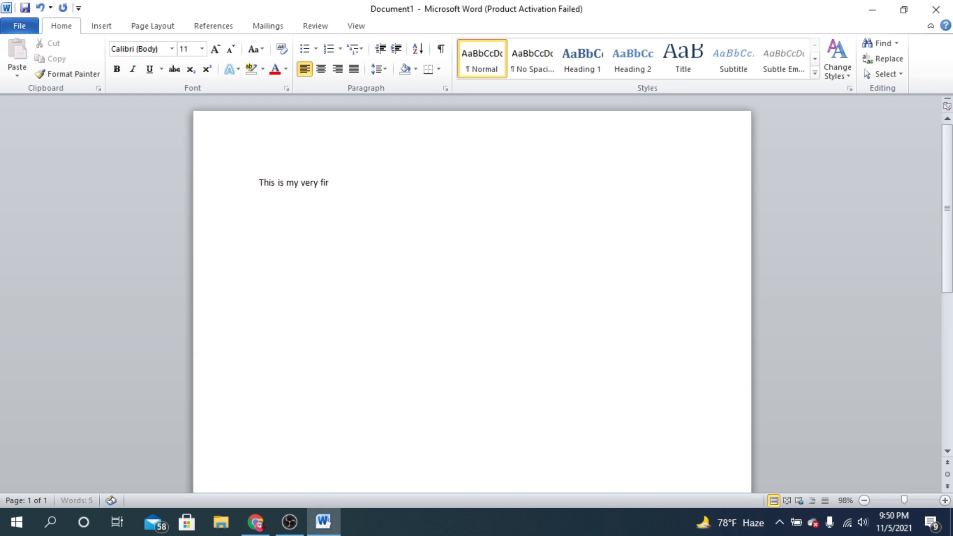
text(st tutorial about microsof)
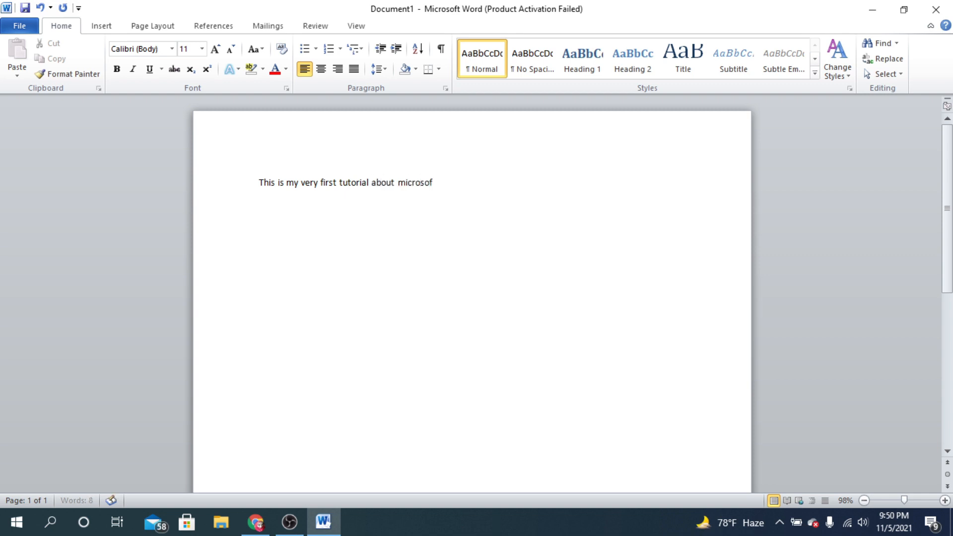
text(t word)
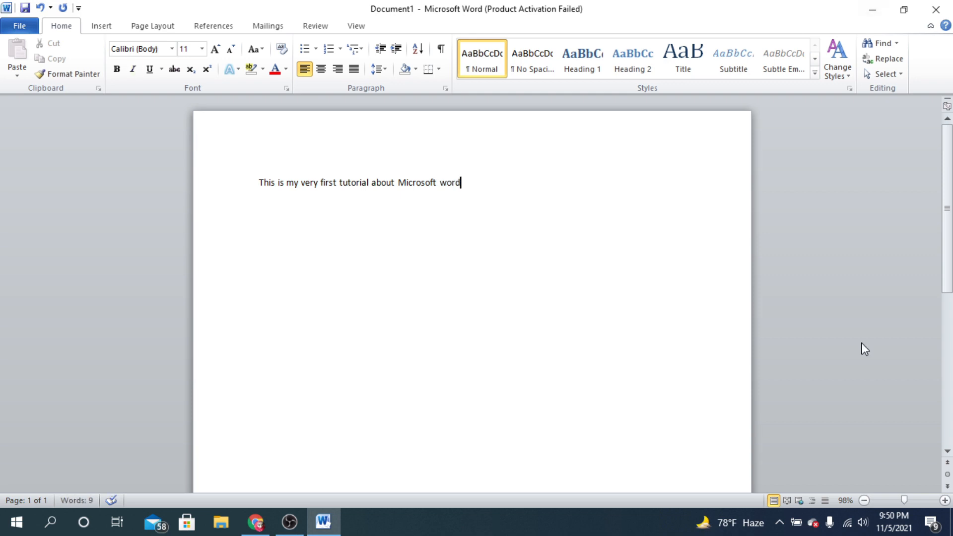
drag(257, 183, 457, 182)
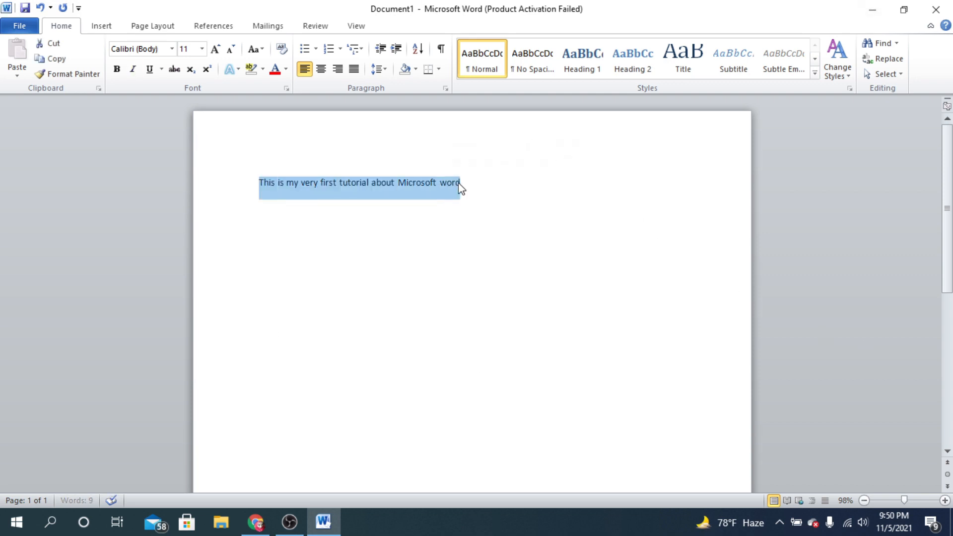
click(464, 183)
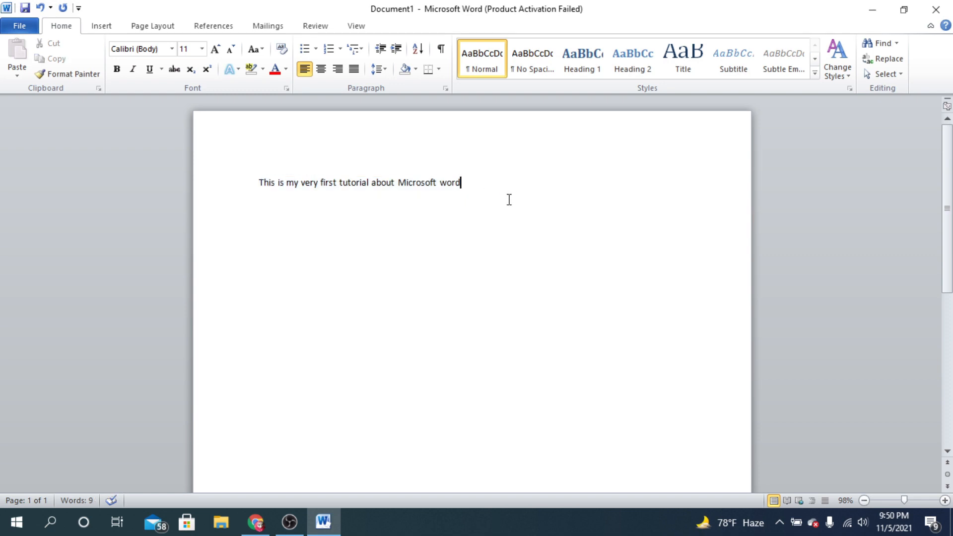
text(.)
drag(472, 182, 258, 183)
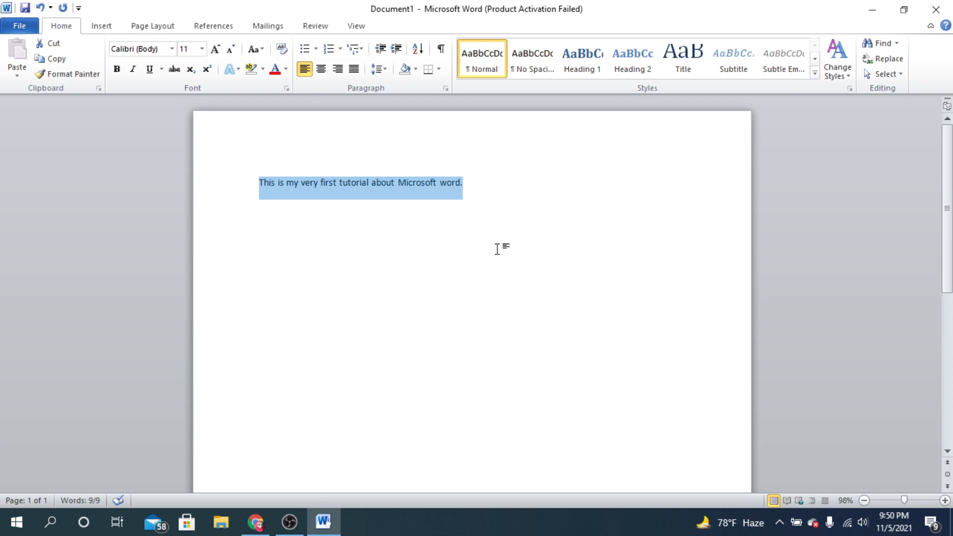
drag(260, 182, 531, 183)
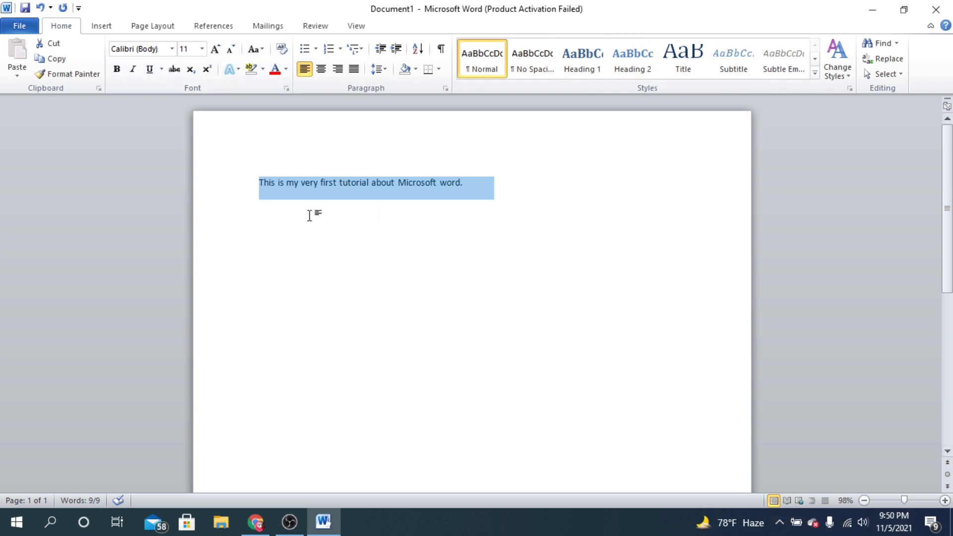
drag(259, 182, 550, 187)
click(466, 183)
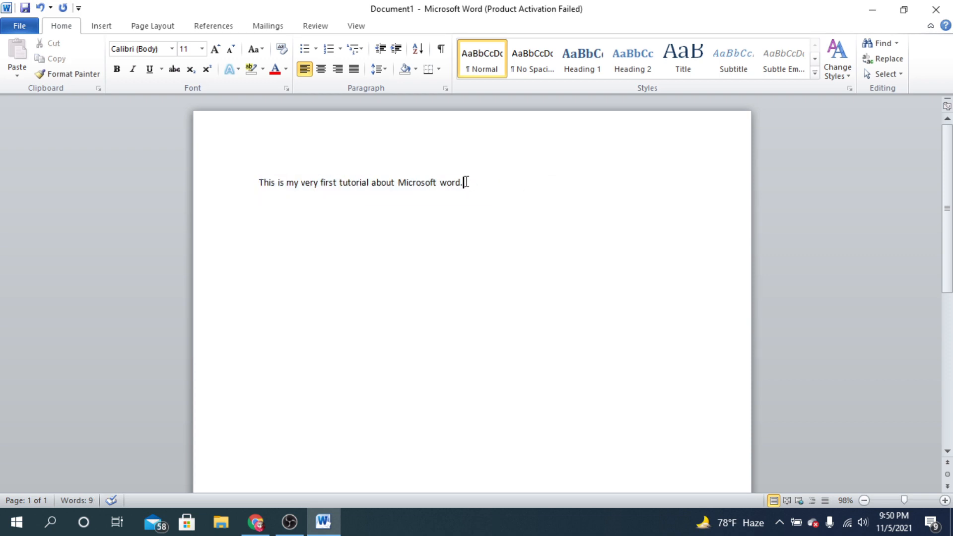
drag(467, 182, 216, 164)
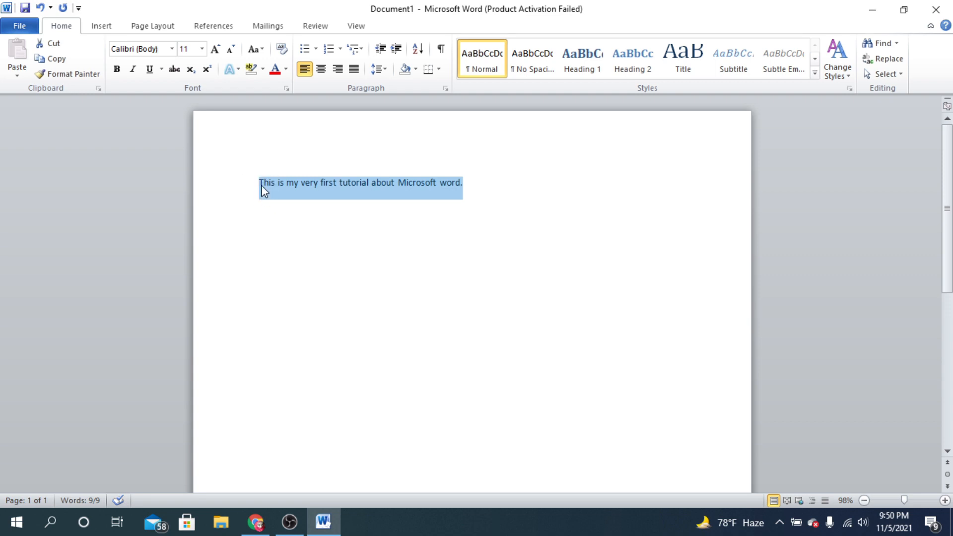
click(283, 217)
drag(260, 182, 505, 189)
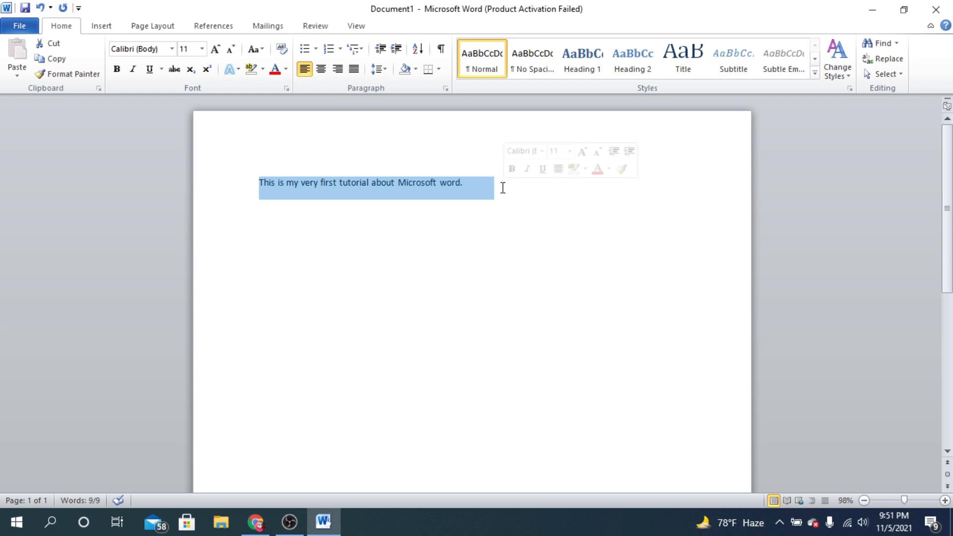
click(466, 184)
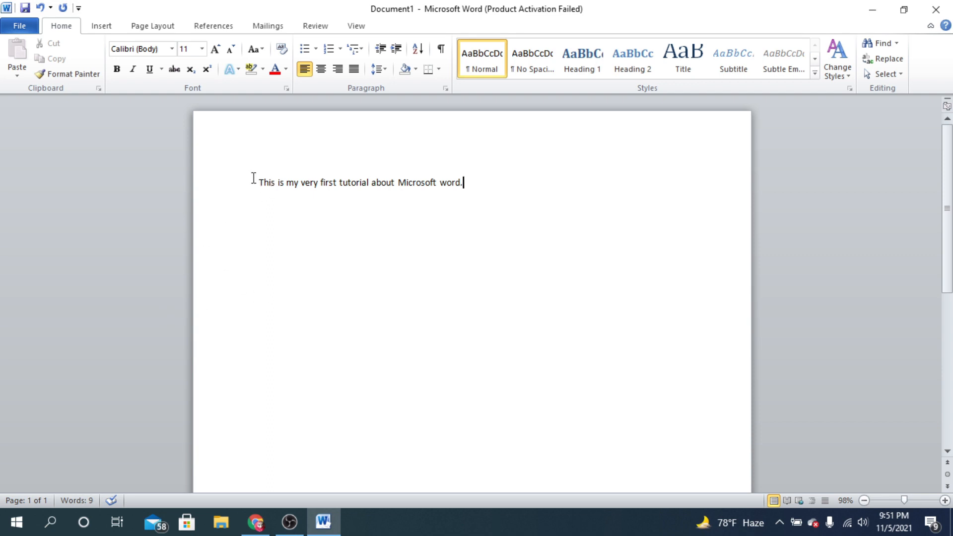
- Change the font of the whole sentence to Adobe Gothic Std B
drag(258, 184, 531, 185)
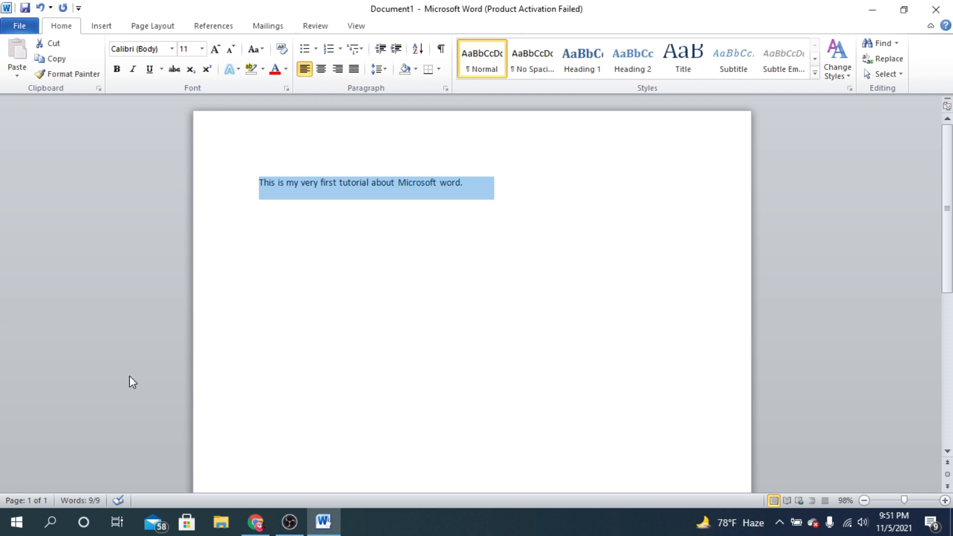
click(158, 48)
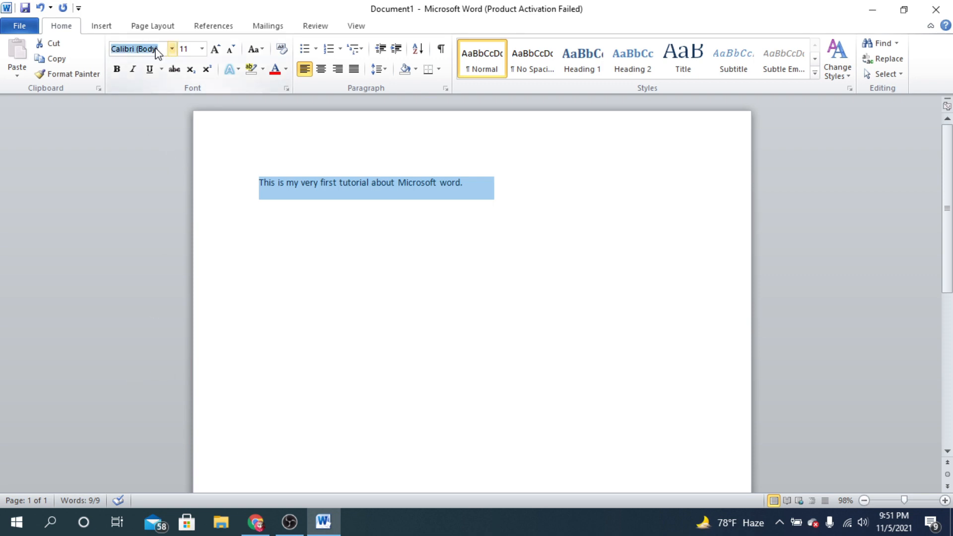
click(88, 47)
click(163, 48)
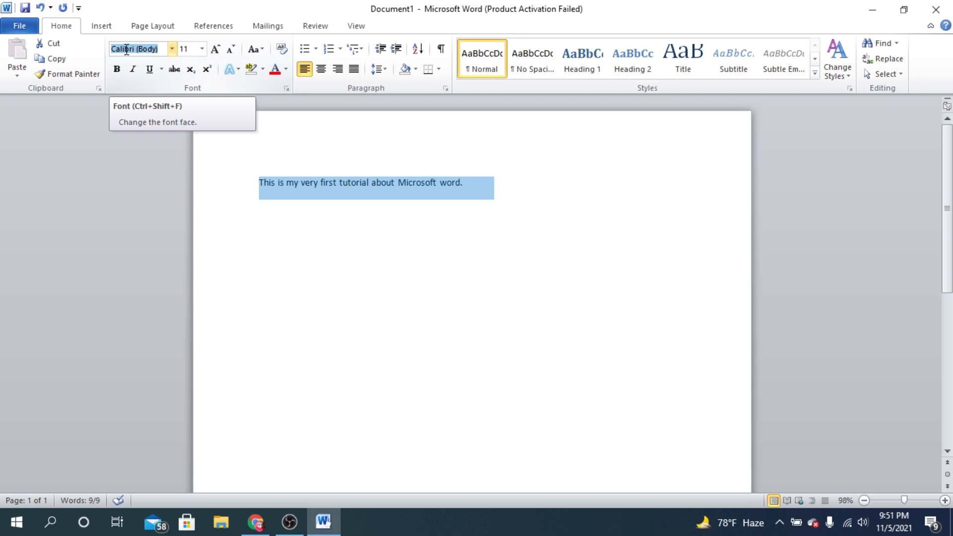
click(172, 48)
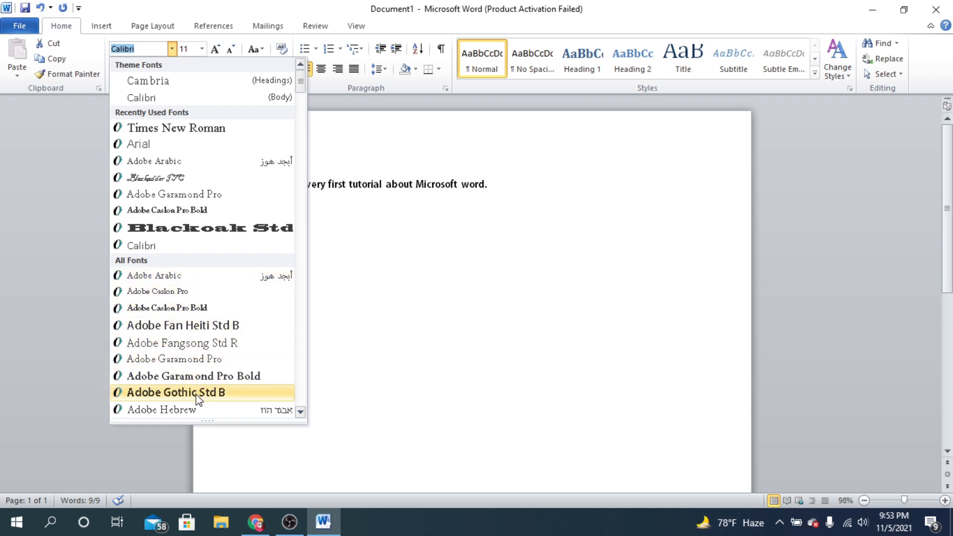
click(250, 394)
click(550, 201)
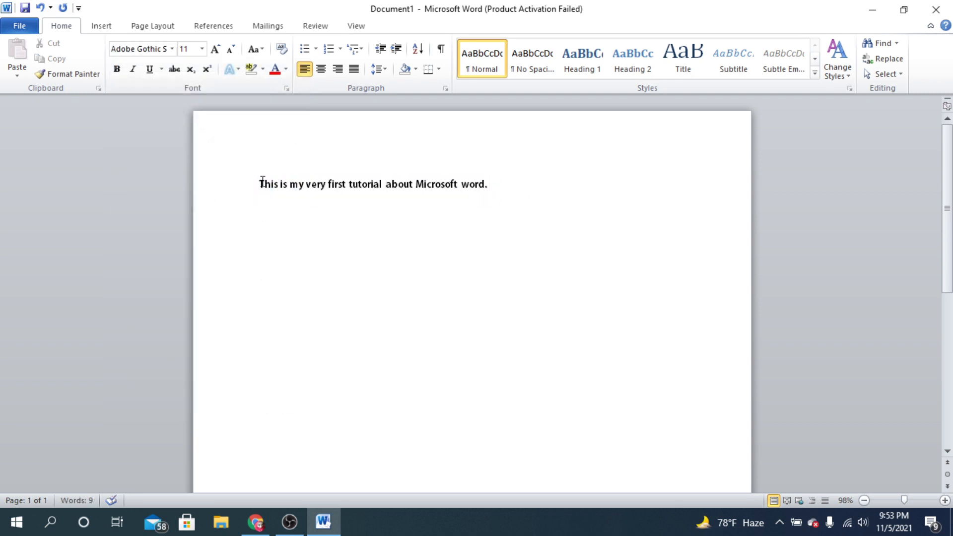
- Try font sizes 48 and 8 on the whole sentence and settle on size 20
drag(260, 183, 503, 189)
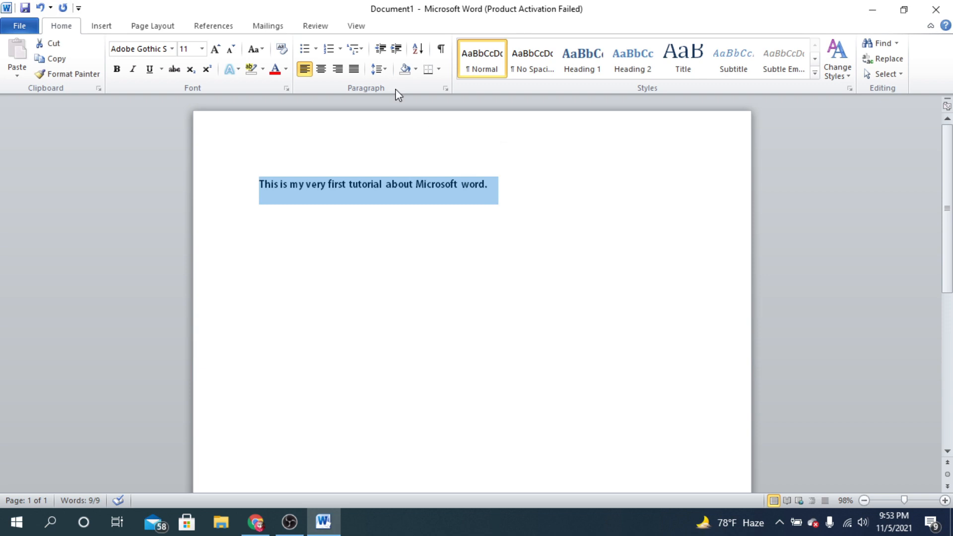
click(201, 48)
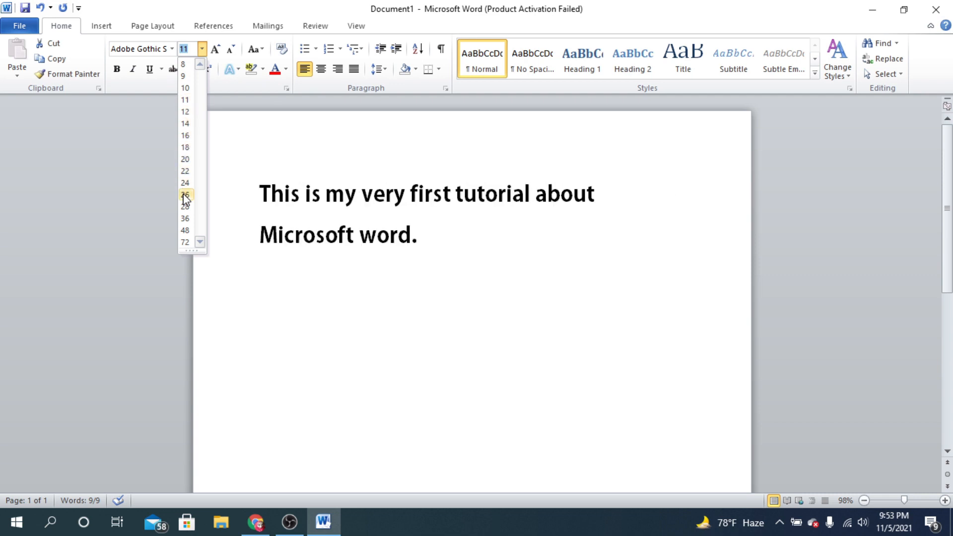
click(185, 229)
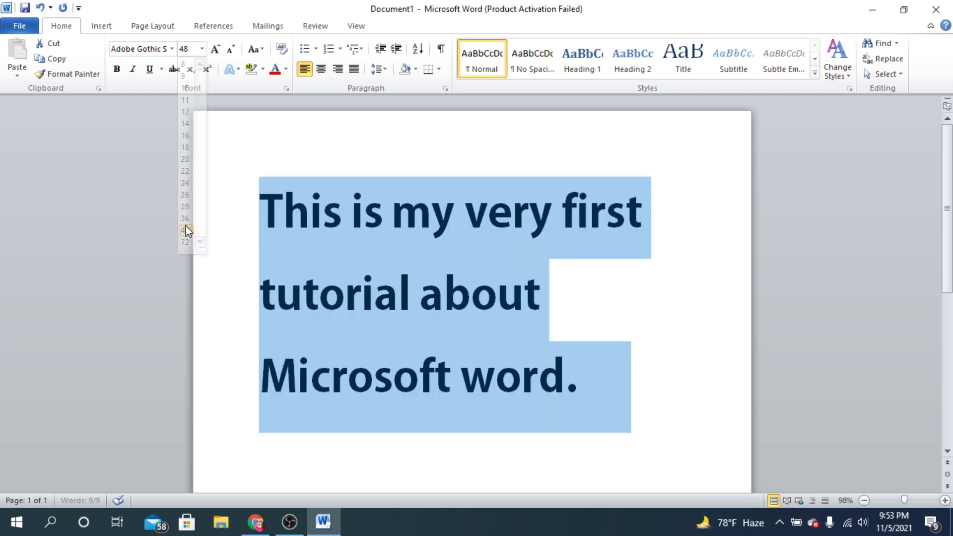
click(202, 48)
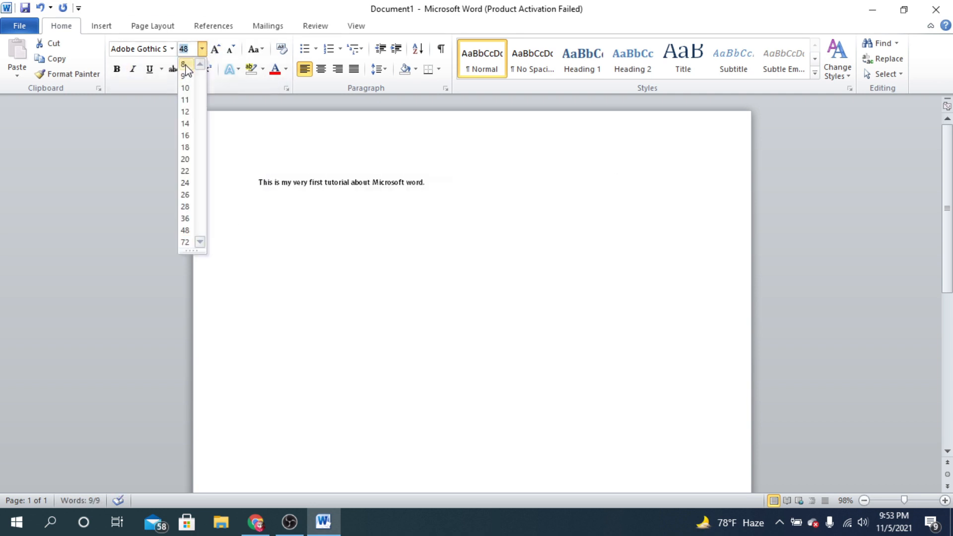
click(185, 65)
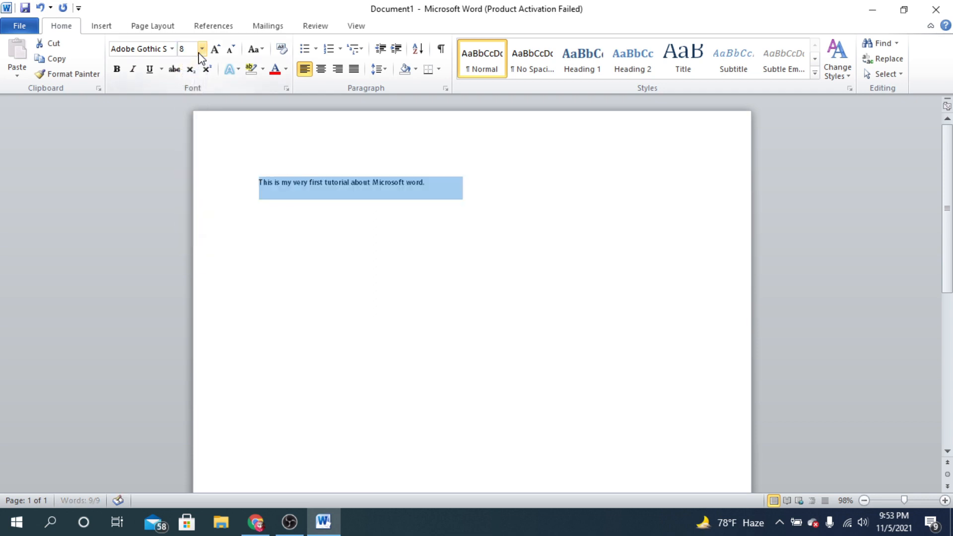
click(202, 48)
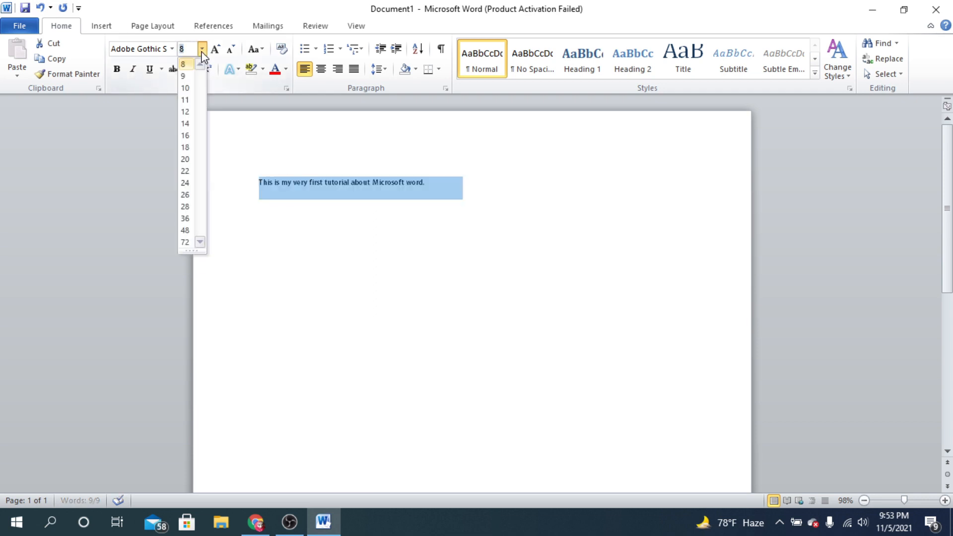
click(186, 159)
click(367, 254)
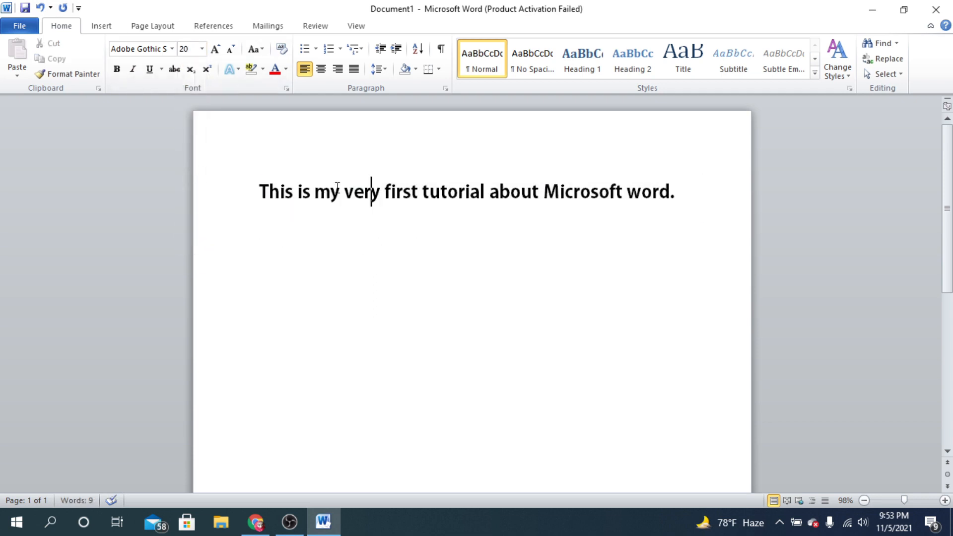
- Set the font color of the whole sentence to Aqua, Accent 5, Darker 25%
drag(259, 191, 702, 191)
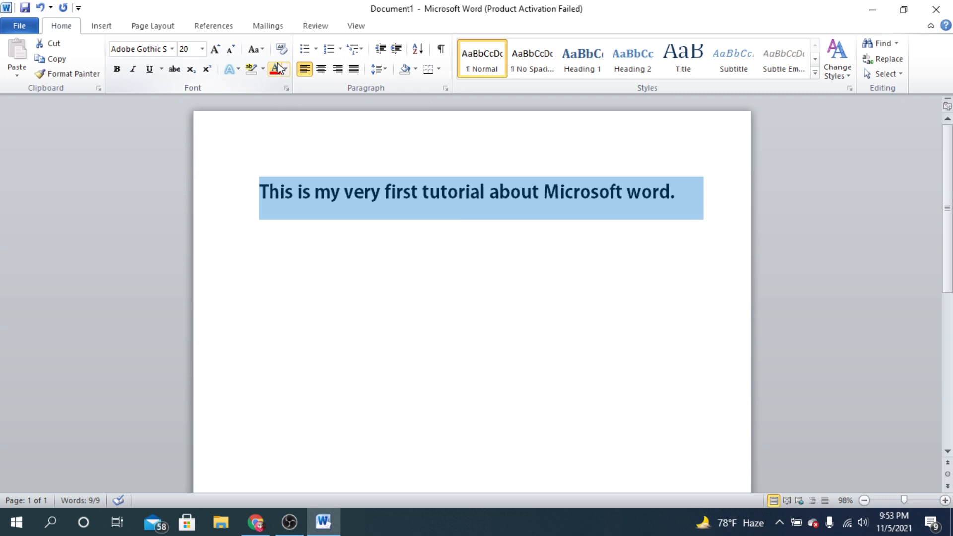
click(286, 70)
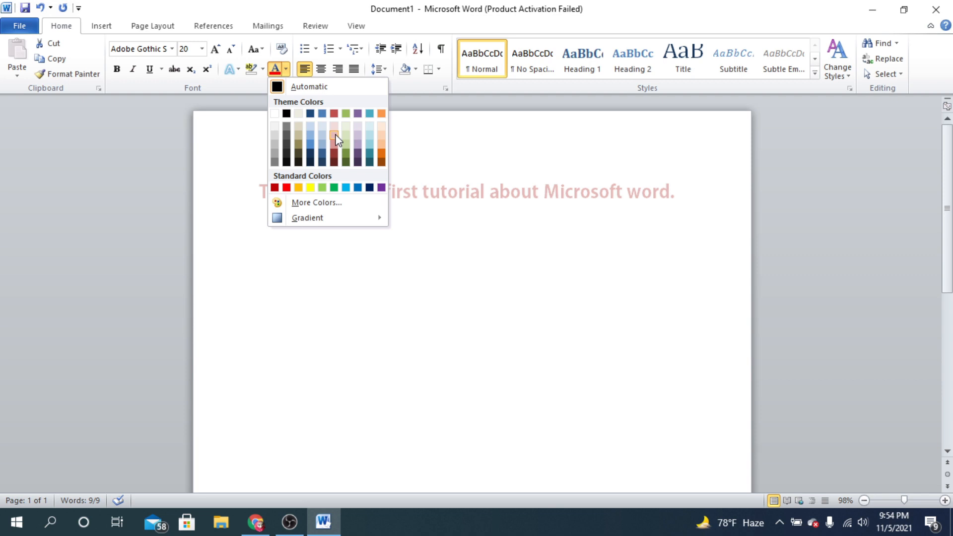
click(371, 155)
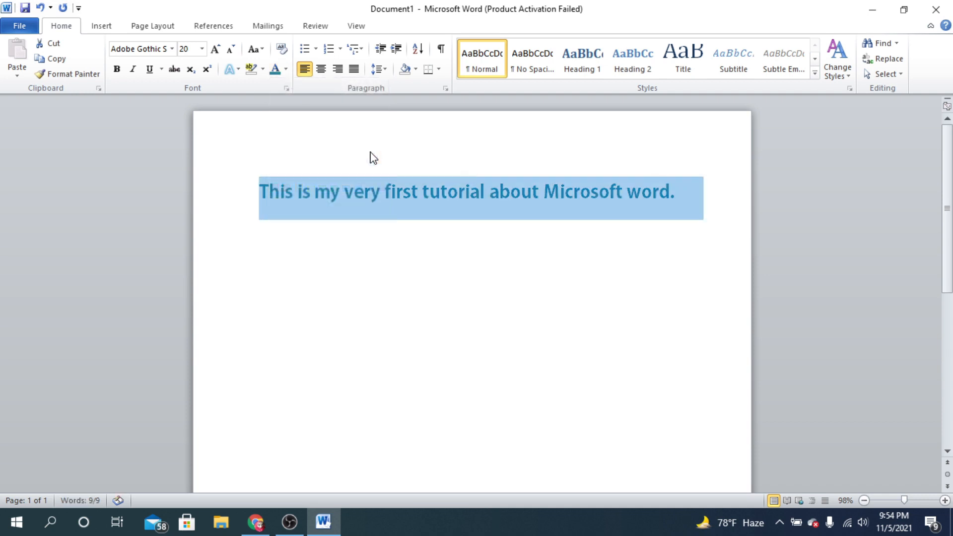
click(687, 193)
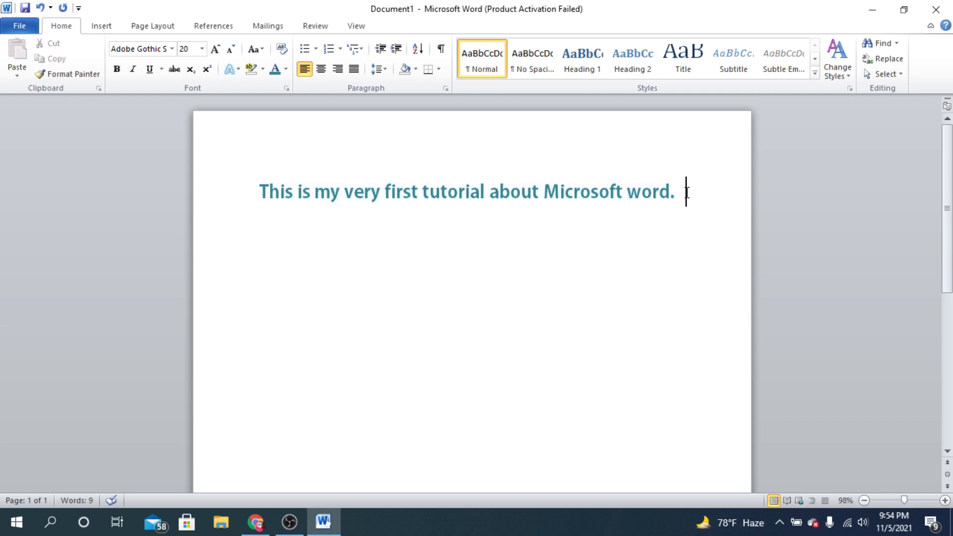
drag(687, 192, 179, 170)
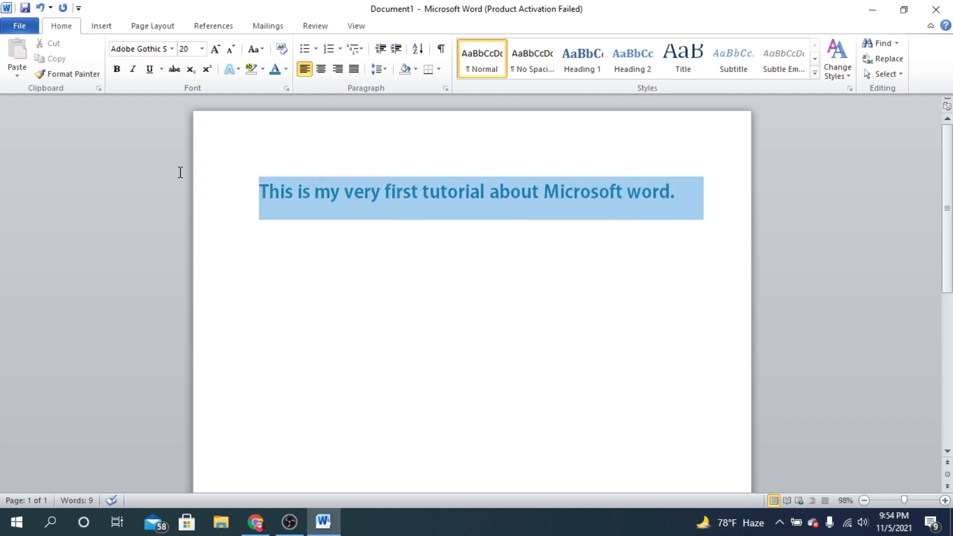
click(417, 226)
drag(257, 192, 727, 198)
click(262, 70)
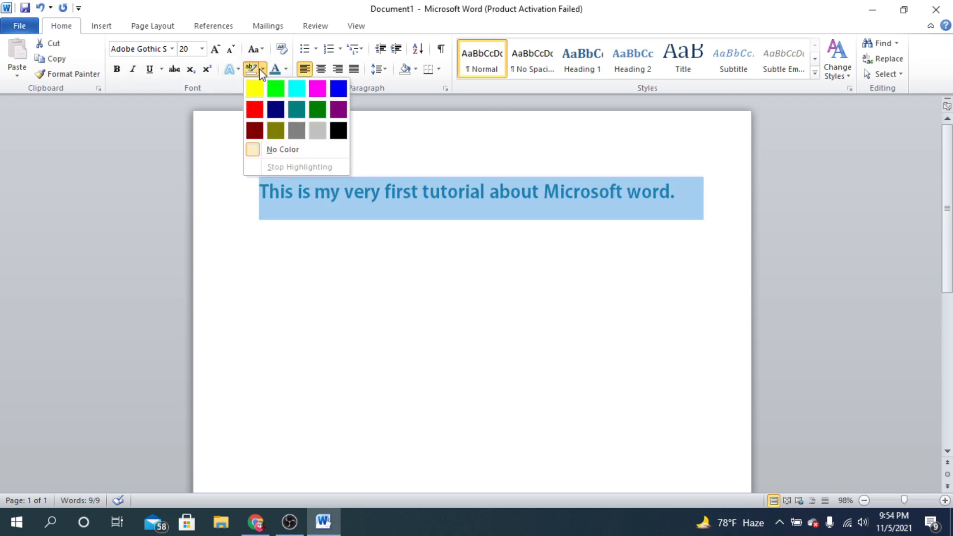
click(262, 71)
click(260, 192)
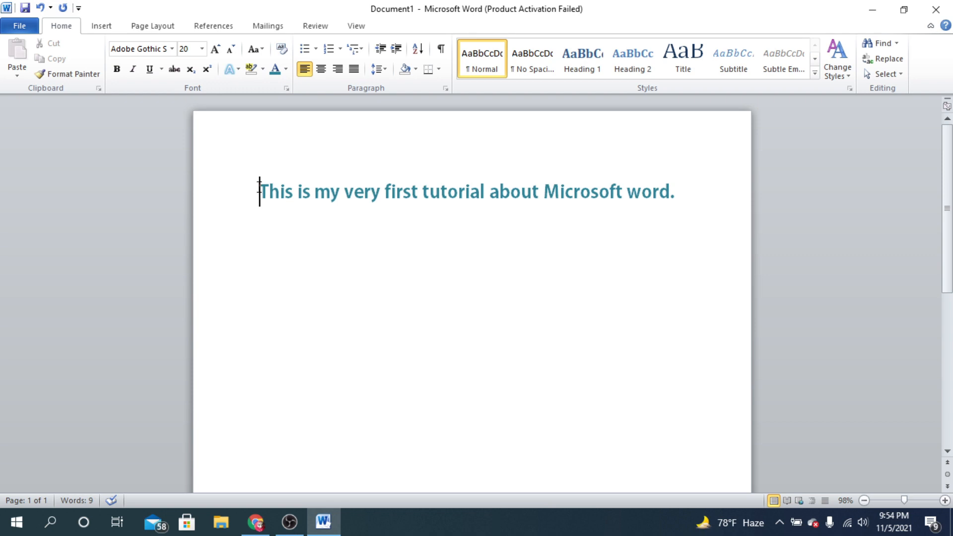
- Apply a yellow text highlight to the whole sentence
drag(260, 191, 704, 208)
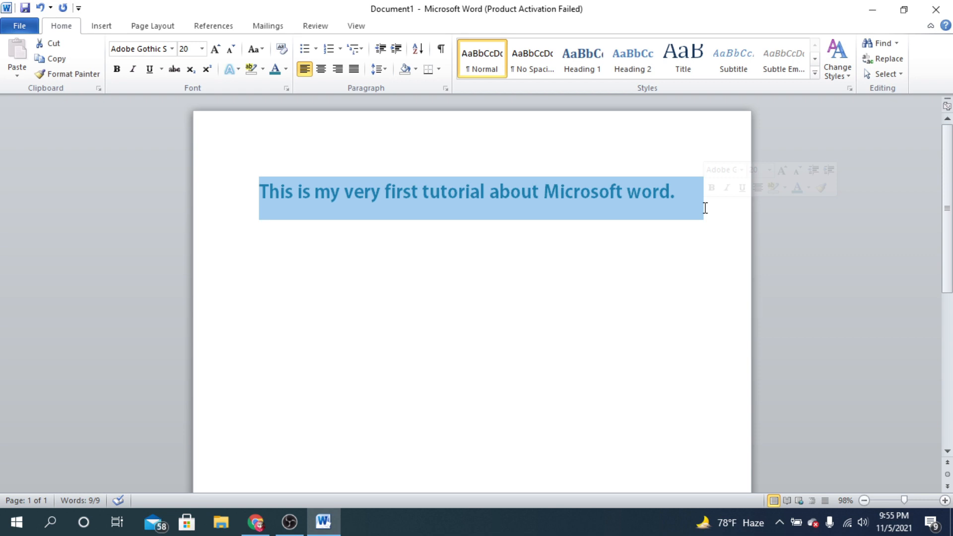
click(256, 70)
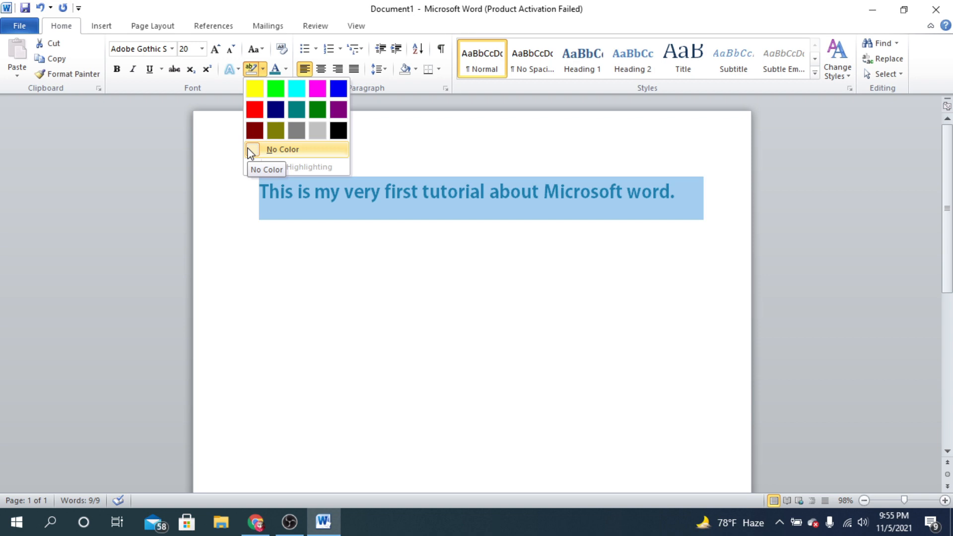
click(254, 90)
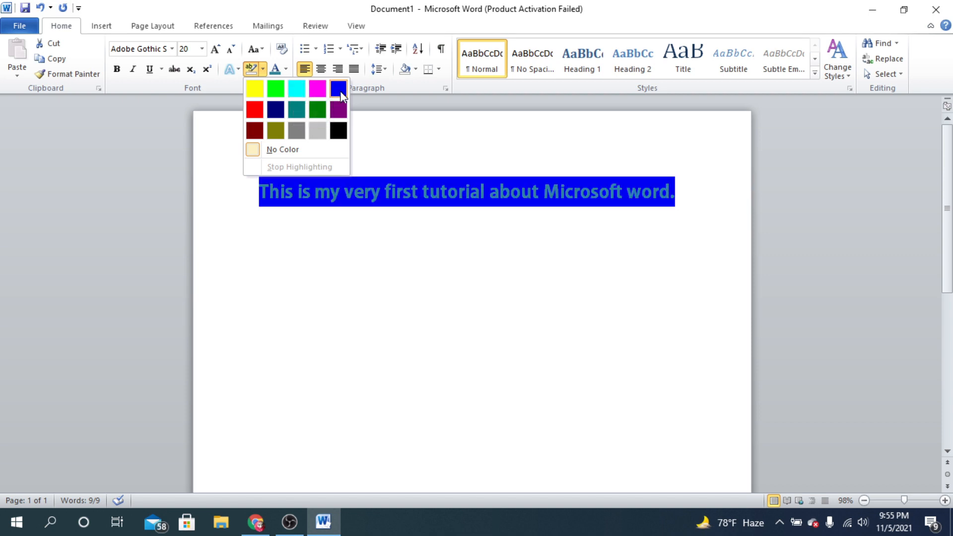
click(259, 92)
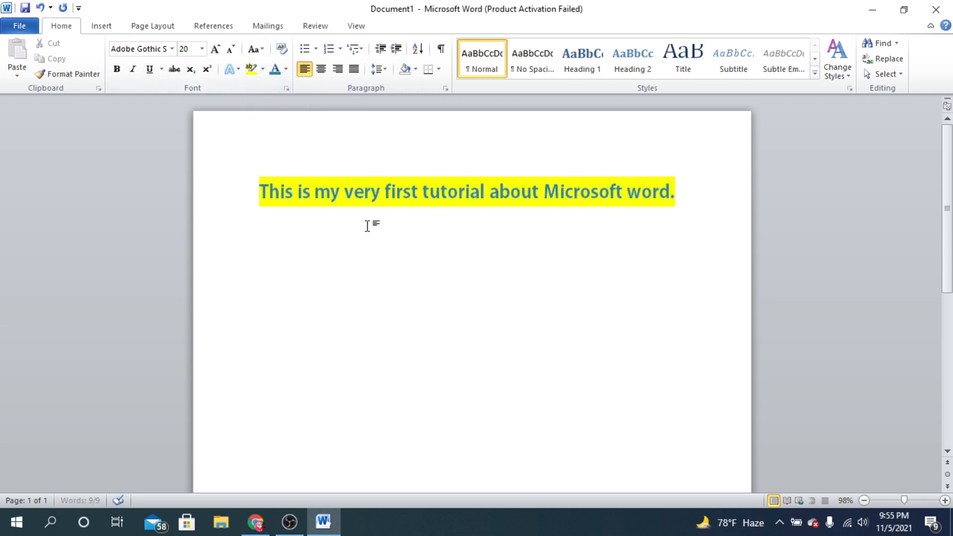
click(370, 193)
- Make the whole sentence bold
click(262, 193)
drag(676, 193, 213, 177)
click(485, 194)
drag(676, 193, 219, 179)
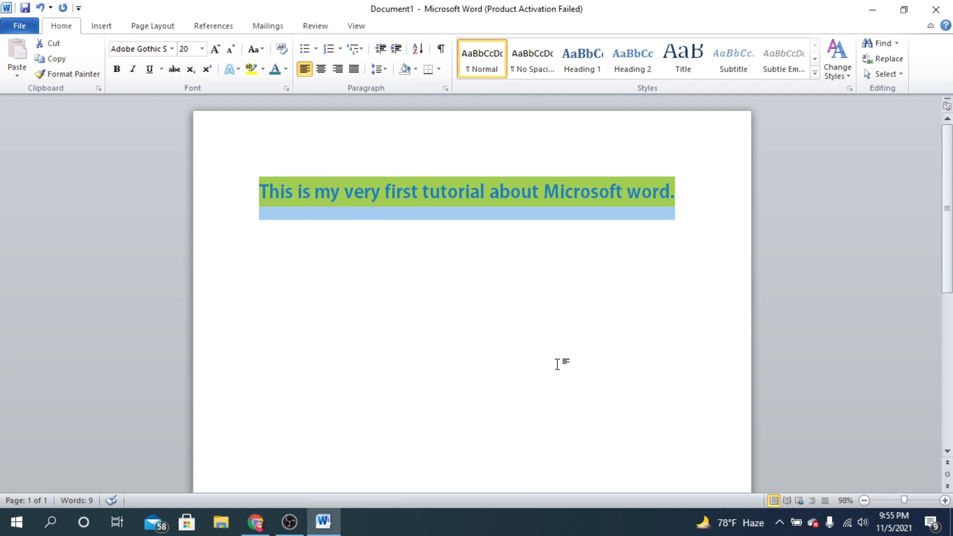
click(118, 70)
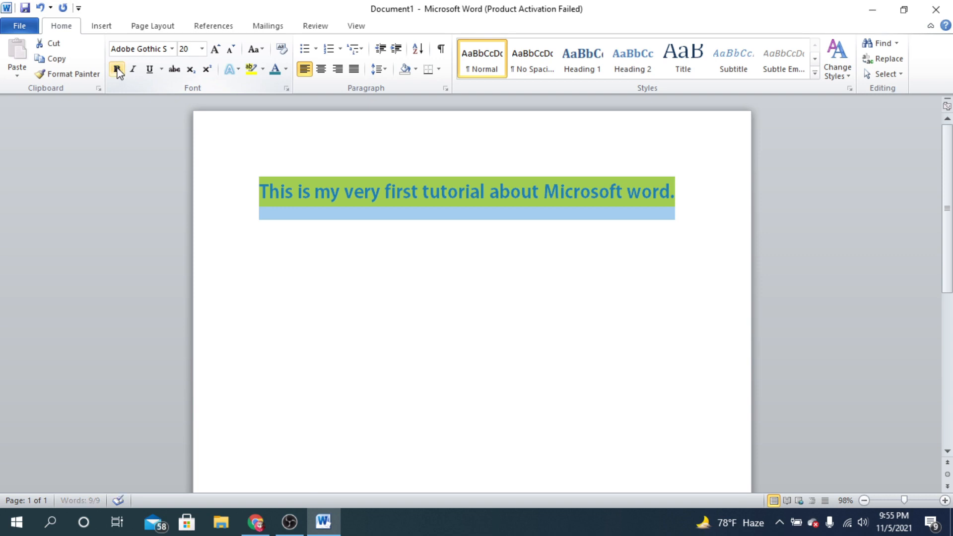
click(293, 191)
click(244, 182)
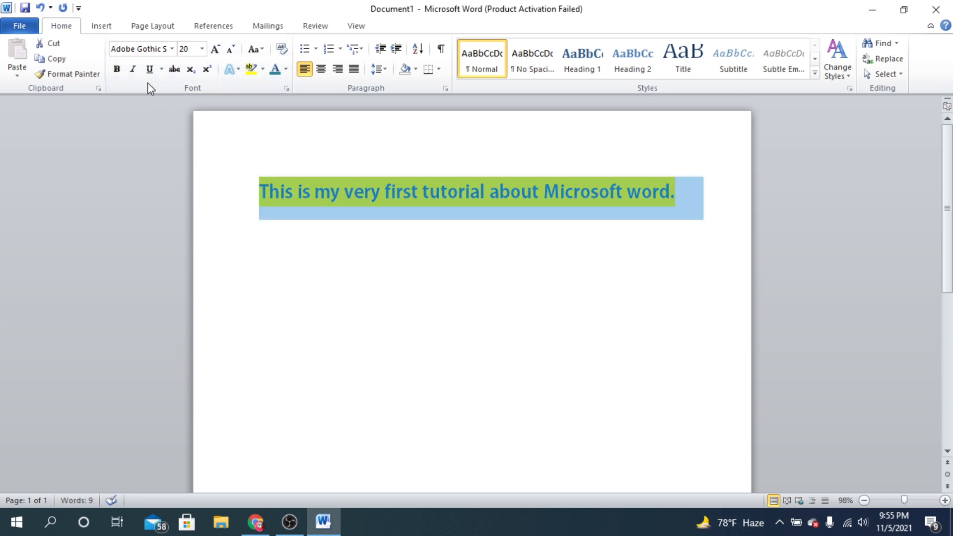
click(117, 69)
click(605, 188)
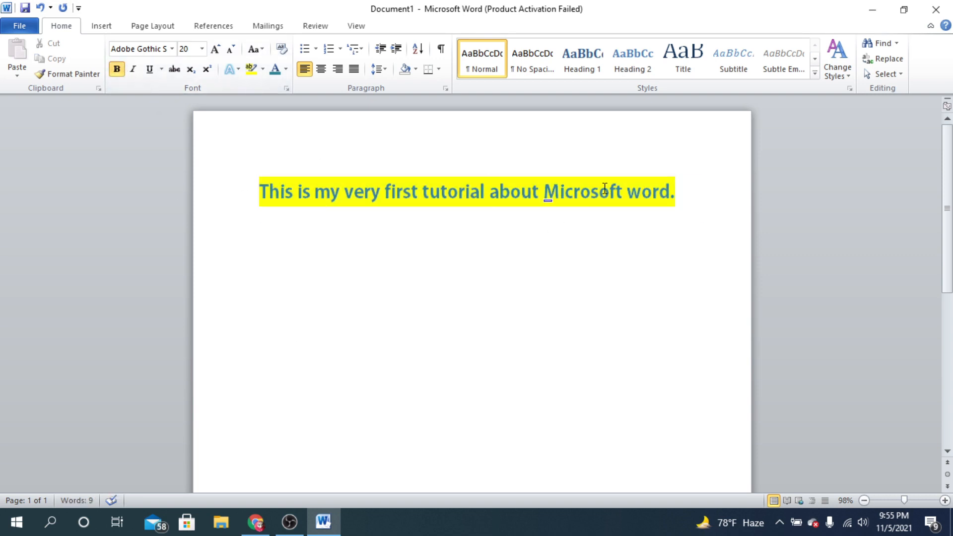
- Change the font of the whole sentence to Adobe Arabic
drag(683, 196, 211, 189)
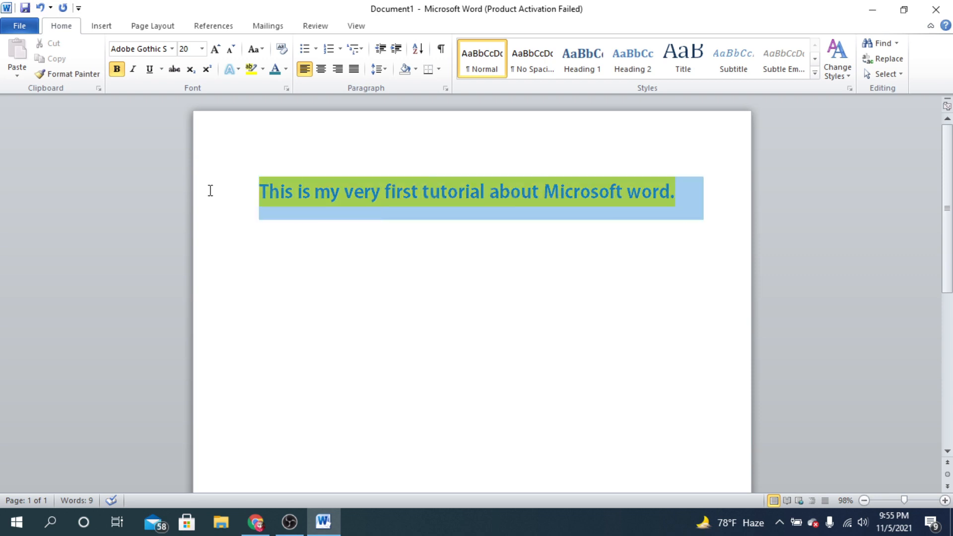
click(172, 49)
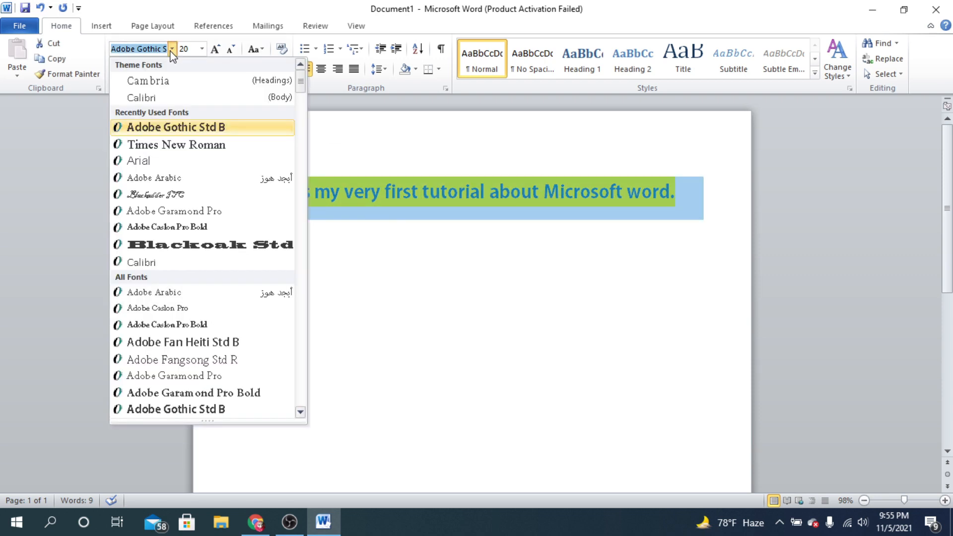
click(162, 178)
click(409, 209)
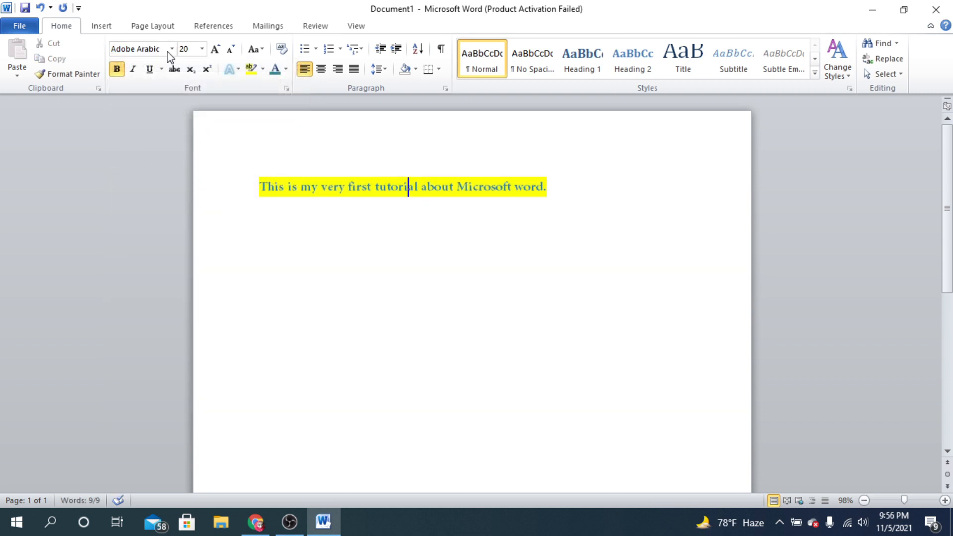
- Remove bold from the word "tutorial" and the rest of the sentence, and make the whole sentence bold again
click(122, 77)
drag(260, 187, 568, 192)
click(568, 193)
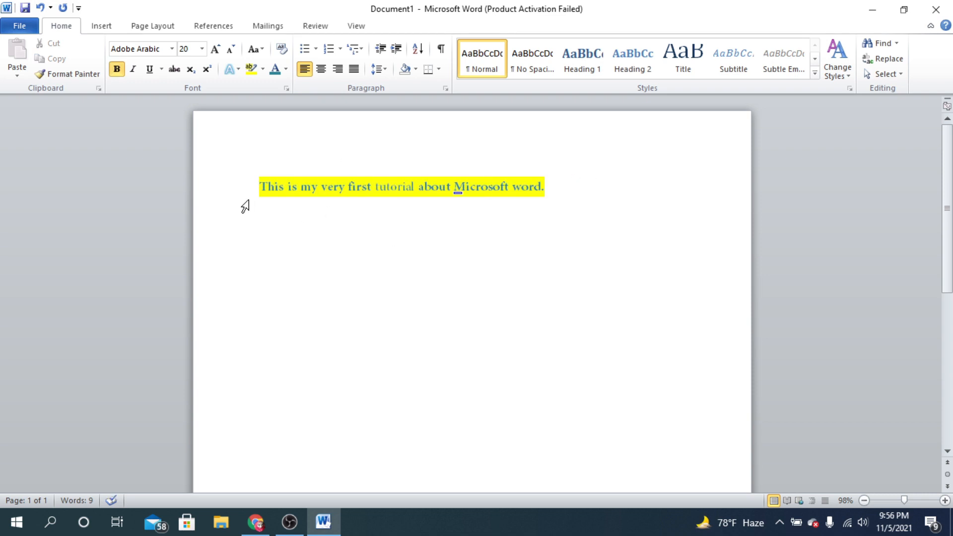
drag(260, 184, 579, 191)
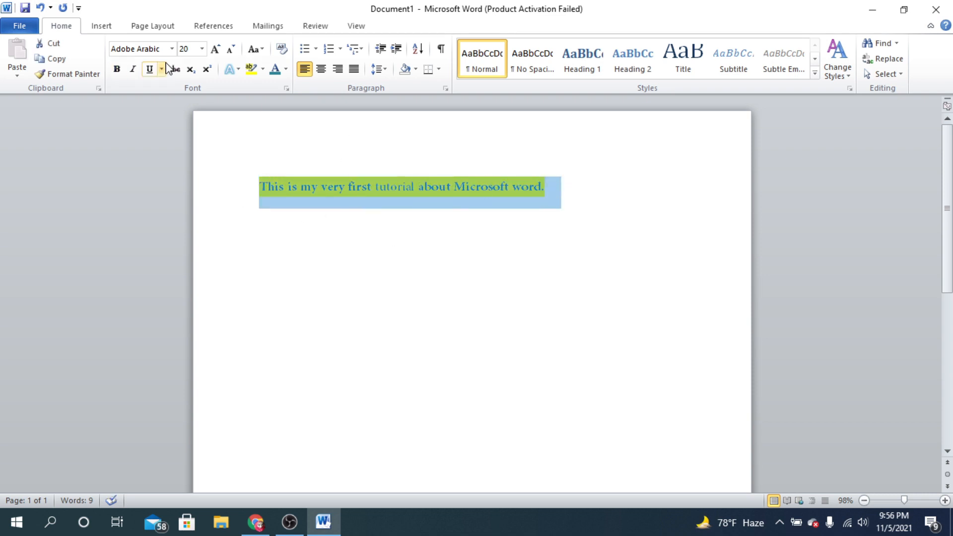
click(119, 72)
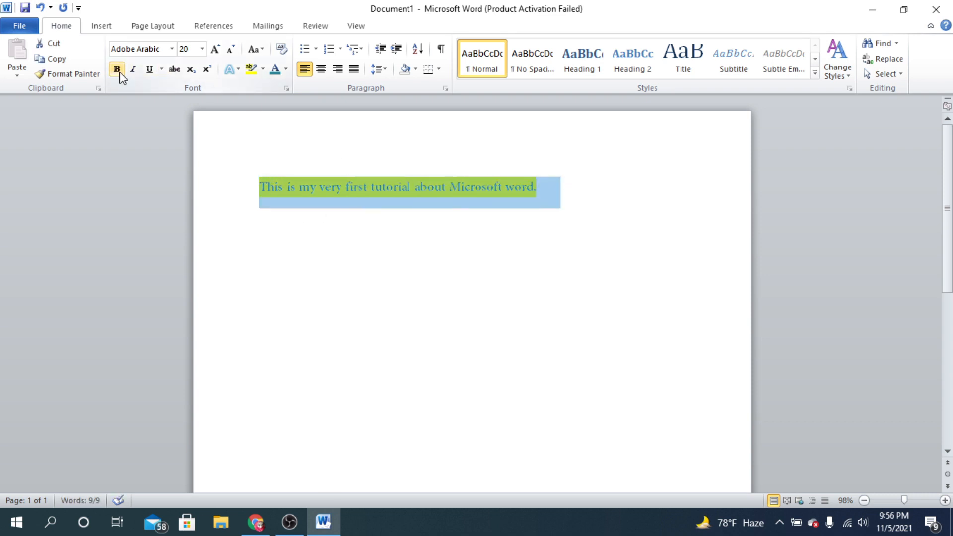
click(336, 185)
click(239, 185)
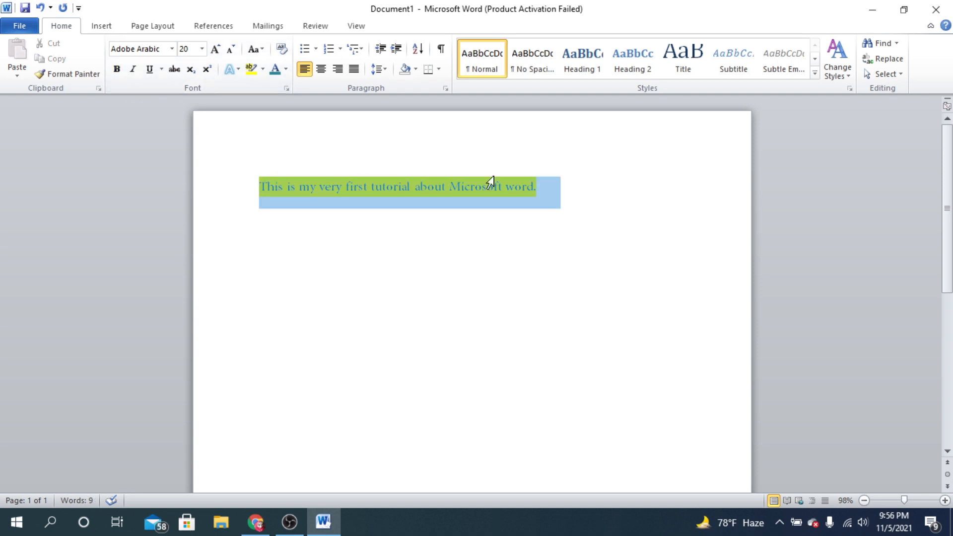
click(117, 70)
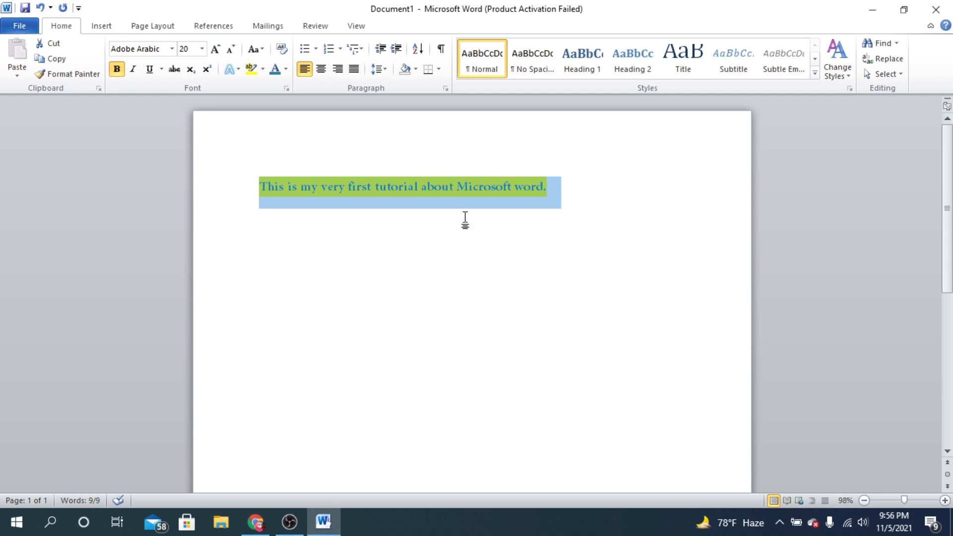
- Switch bold off and on twice for the whole sentence, ending with bold on
click(464, 186)
drag(570, 185, 188, 165)
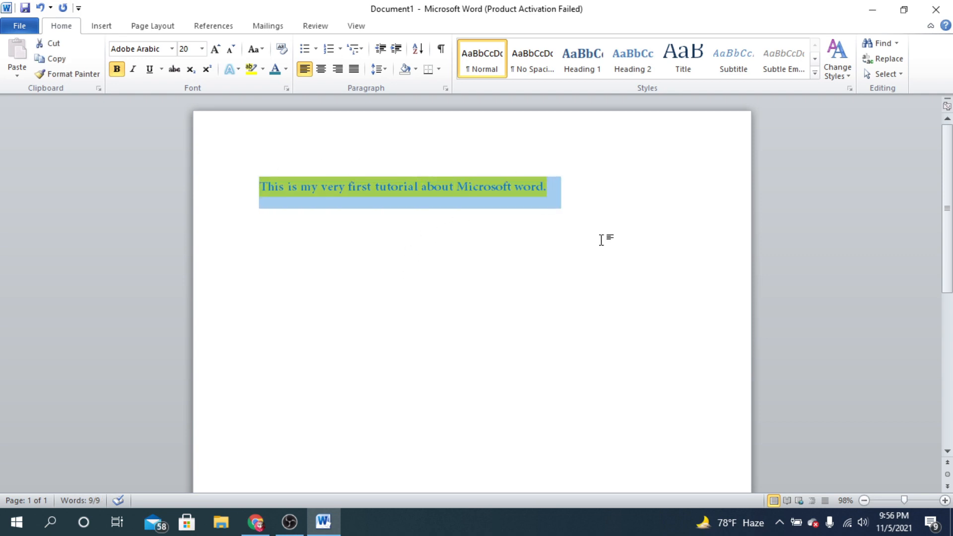
click(117, 71)
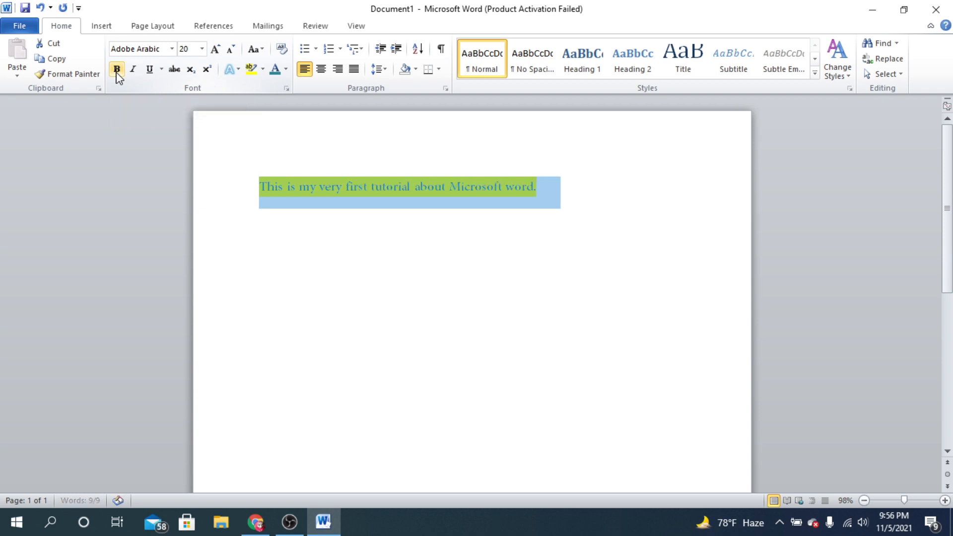
click(379, 237)
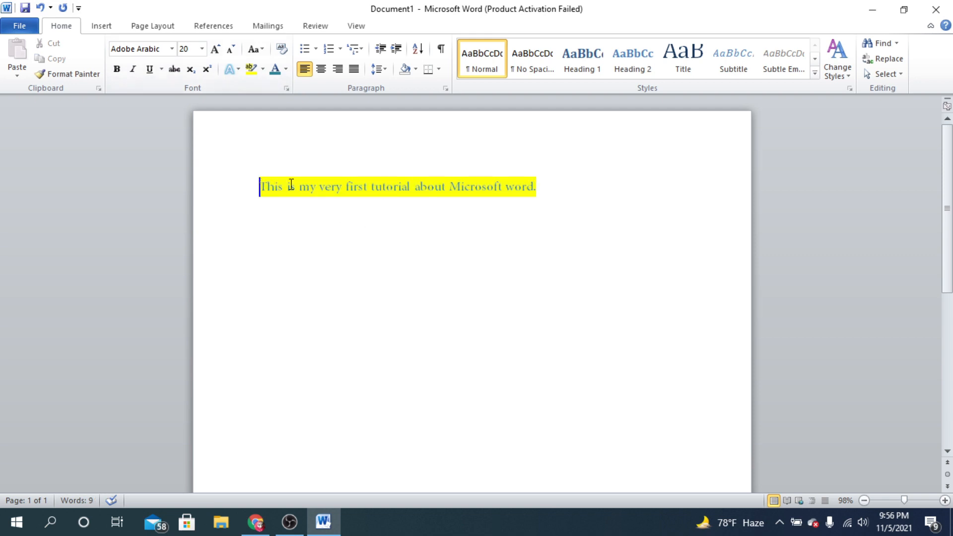
key(ctrl+a)
key(ctrl+b)
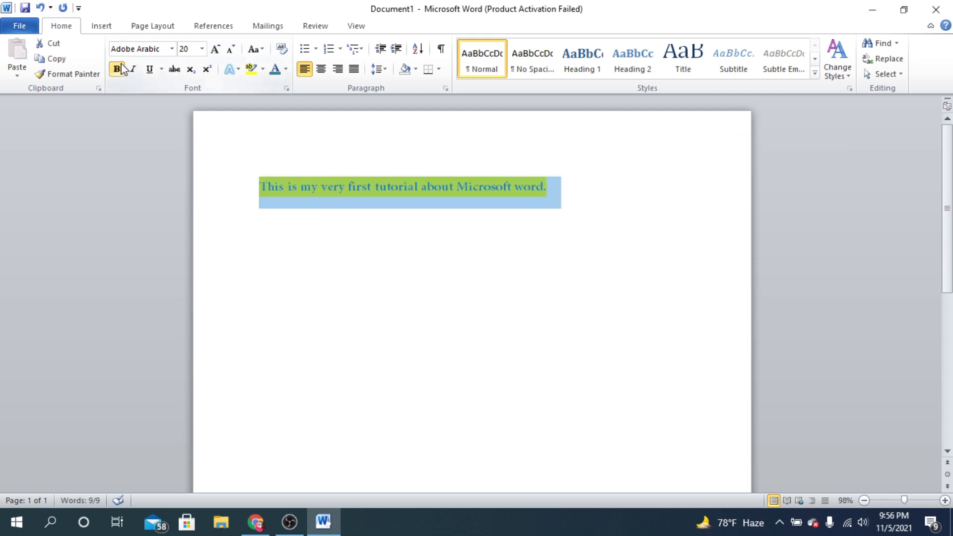
key(ctrl+b)
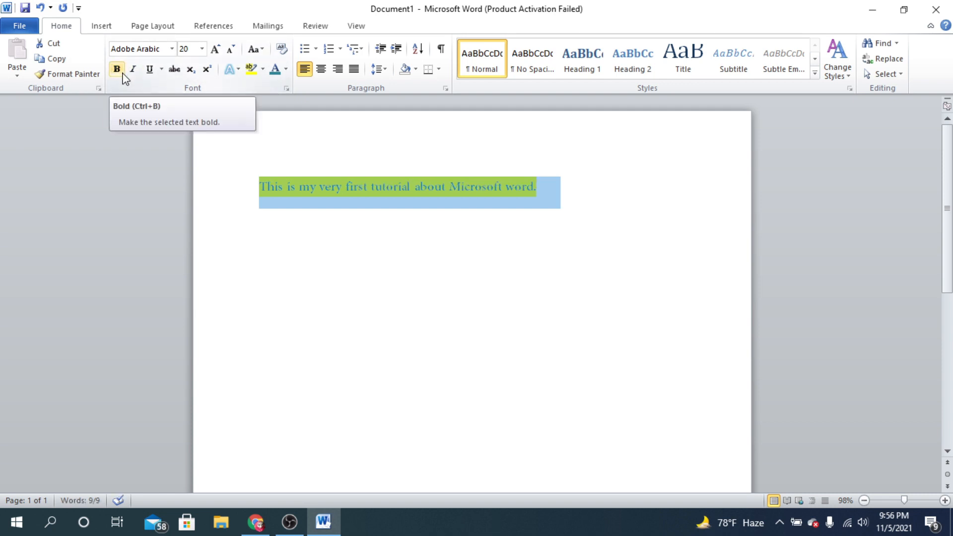
key(ctrl+b)
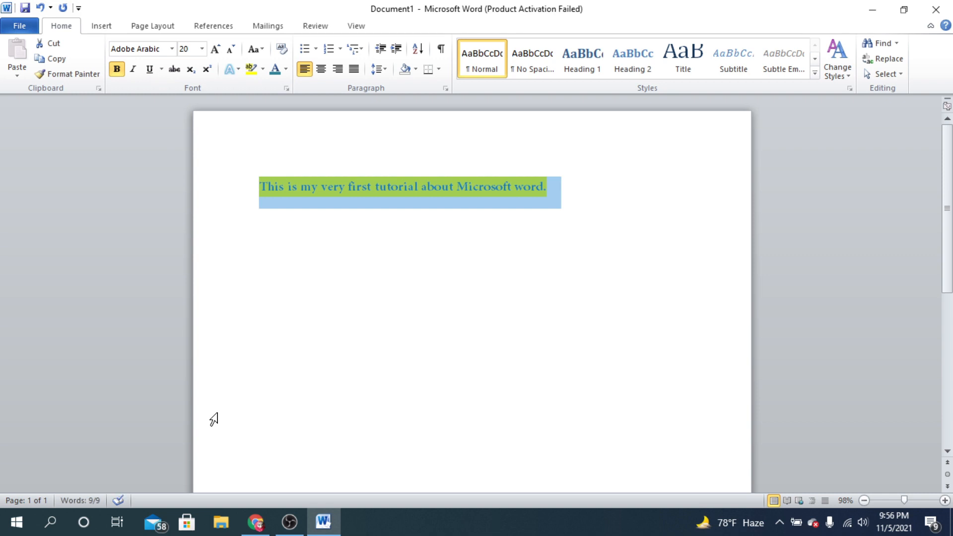
- Italicize the whole sentence
click(133, 69)
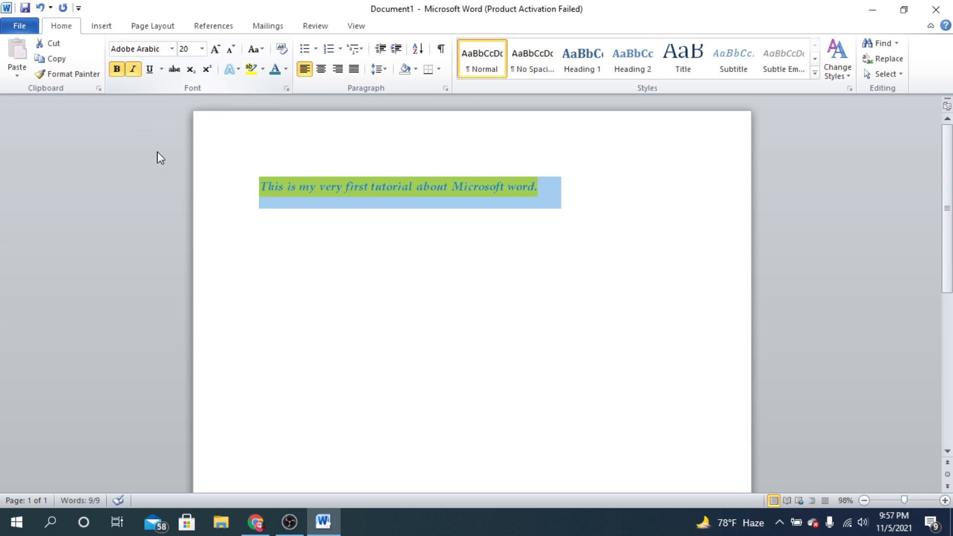
click(319, 227)
drag(257, 182, 574, 185)
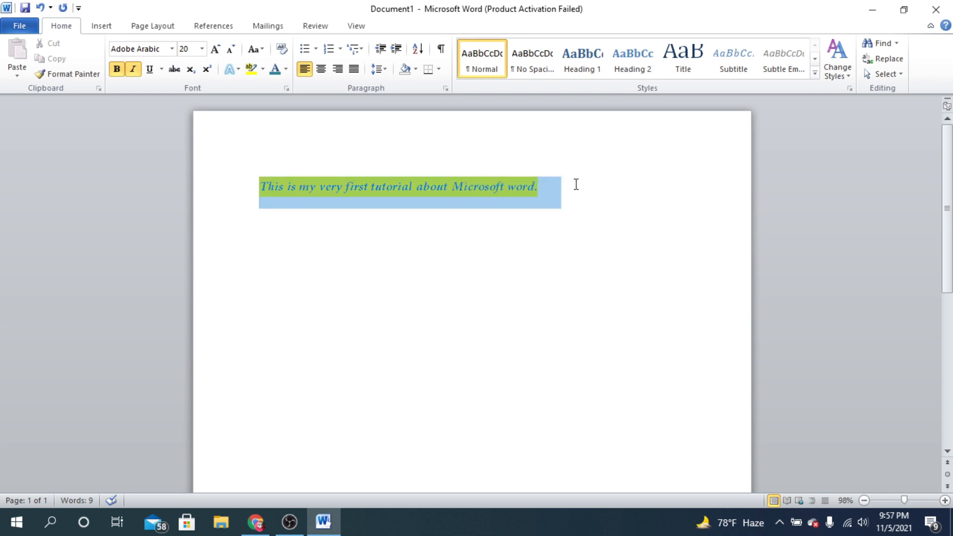
click(591, 205)
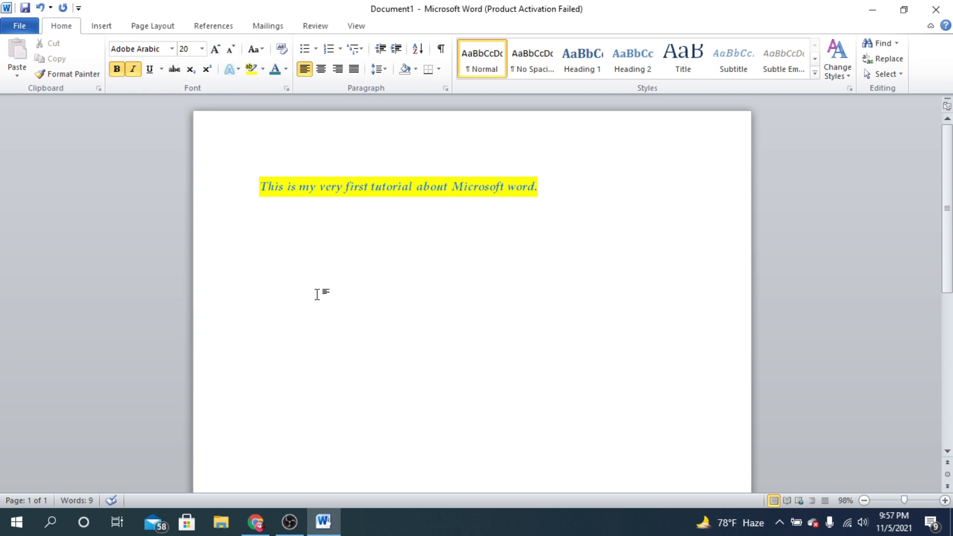
key(ctrl+i)
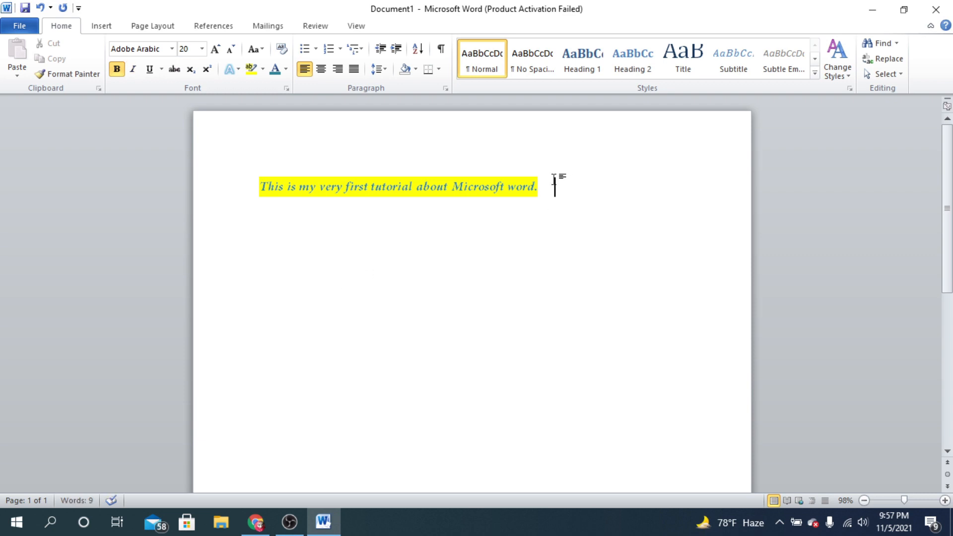
drag(559, 181, 261, 167)
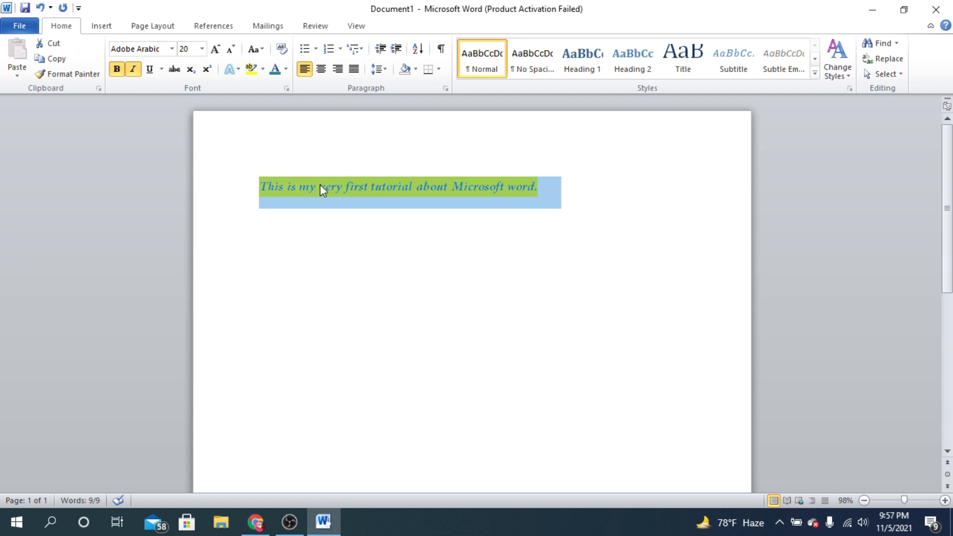
click(347, 245)
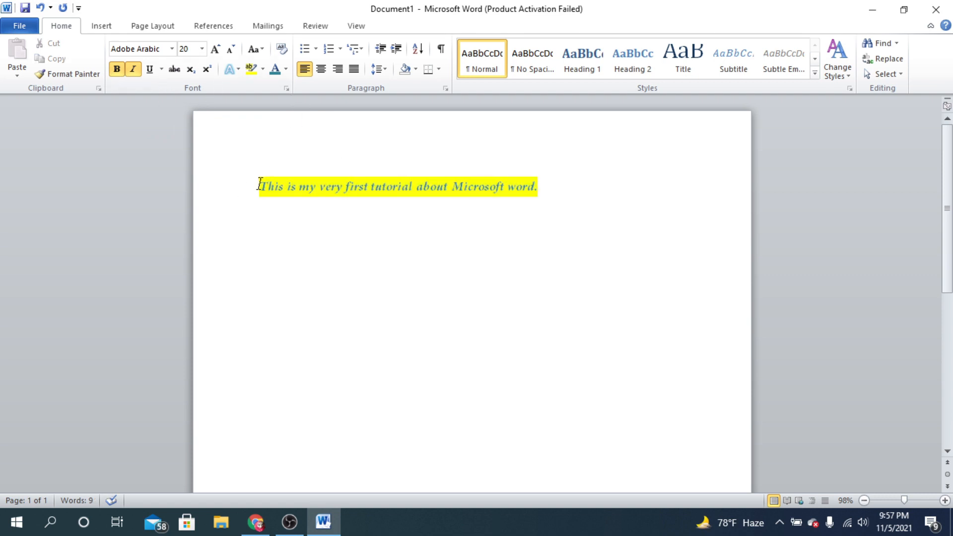
- Underline the whole sentence with a single line
drag(259, 183, 623, 183)
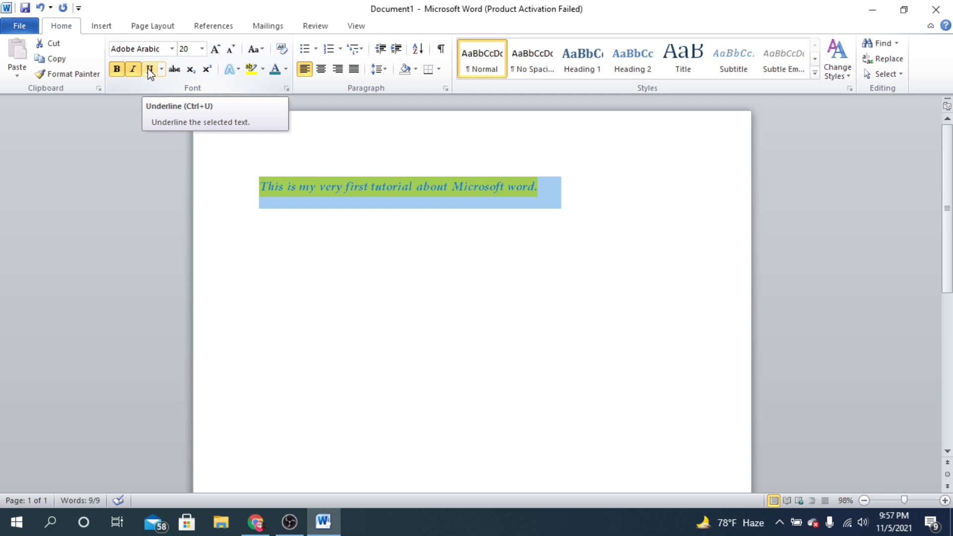
click(150, 73)
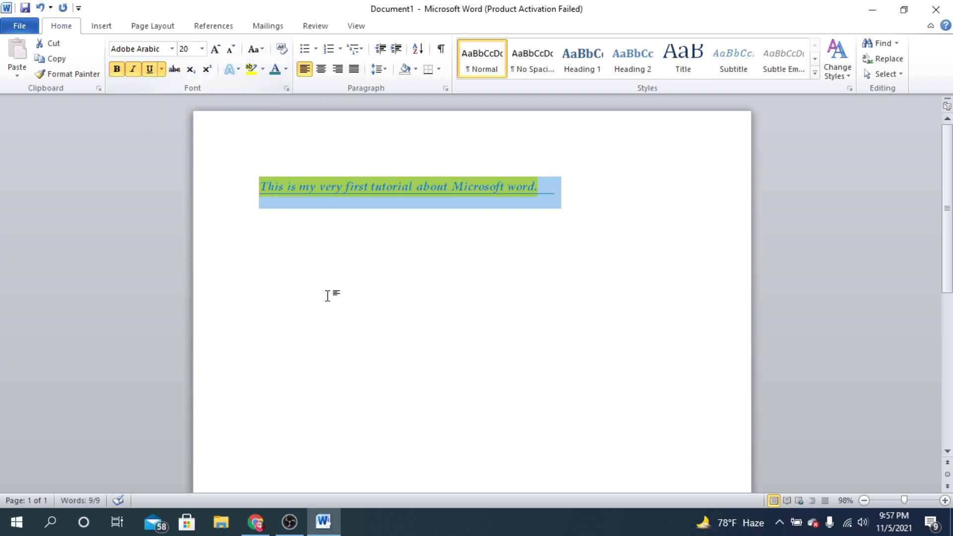
click(359, 187)
drag(571, 196, 180, 187)
click(507, 186)
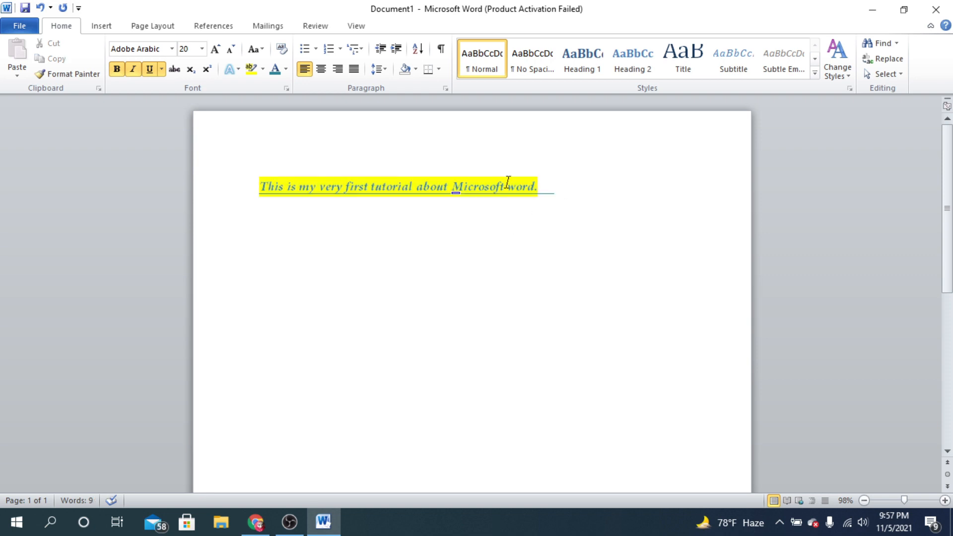
- Change the underline style of the whole sentence to Wave underline
drag(572, 205, 149, 159)
click(162, 69)
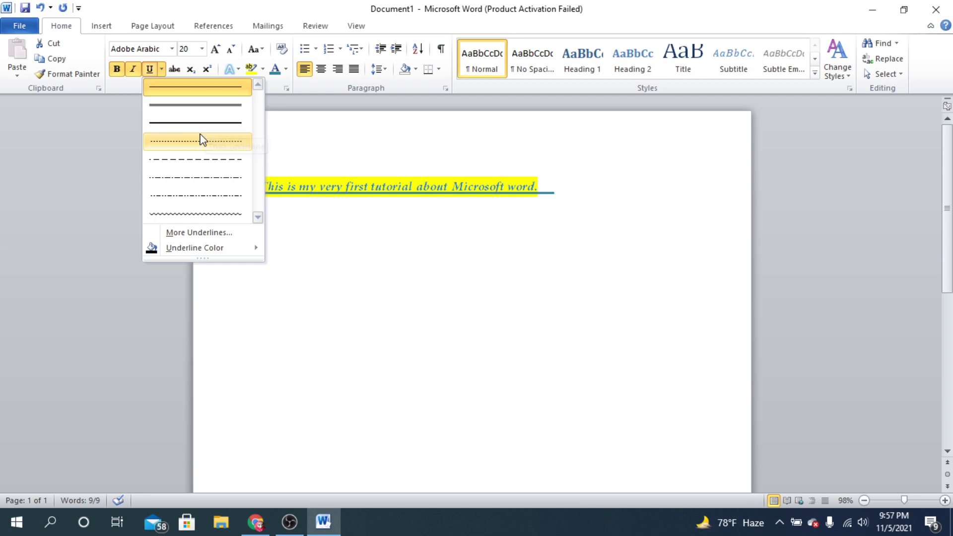
click(171, 213)
click(556, 213)
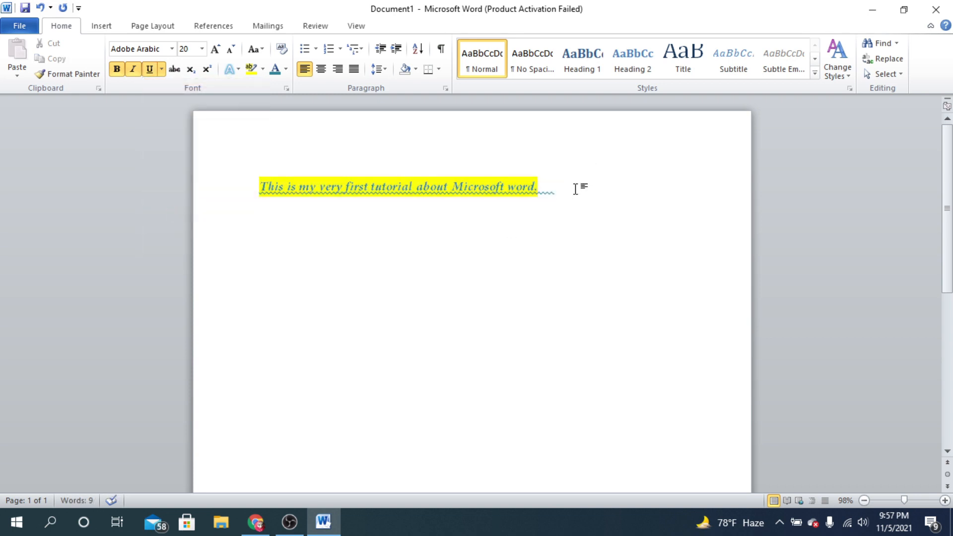
- Remove the highlight from the whole sentence, reapply it in yellow with the text highlighter, and leave the highlighter
drag(575, 187, 187, 187)
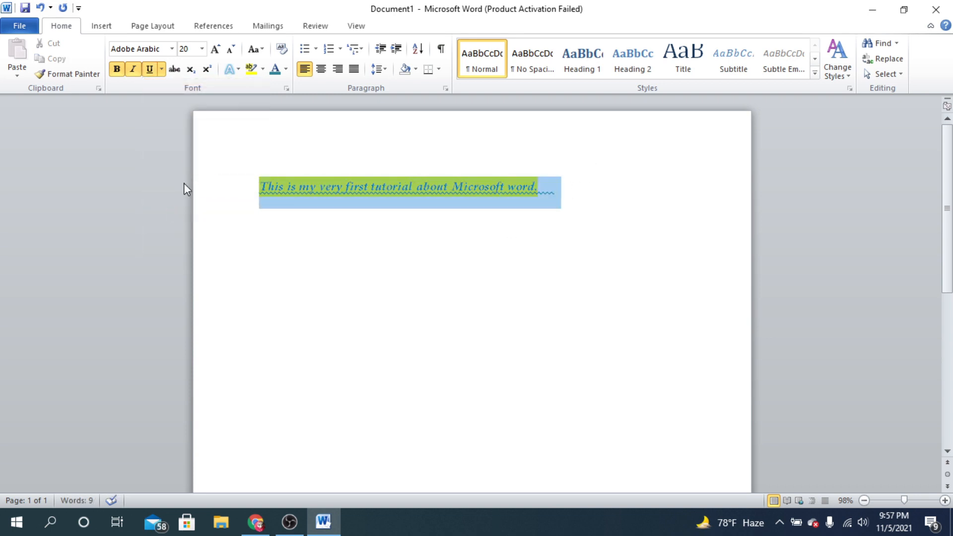
click(252, 69)
click(252, 69)
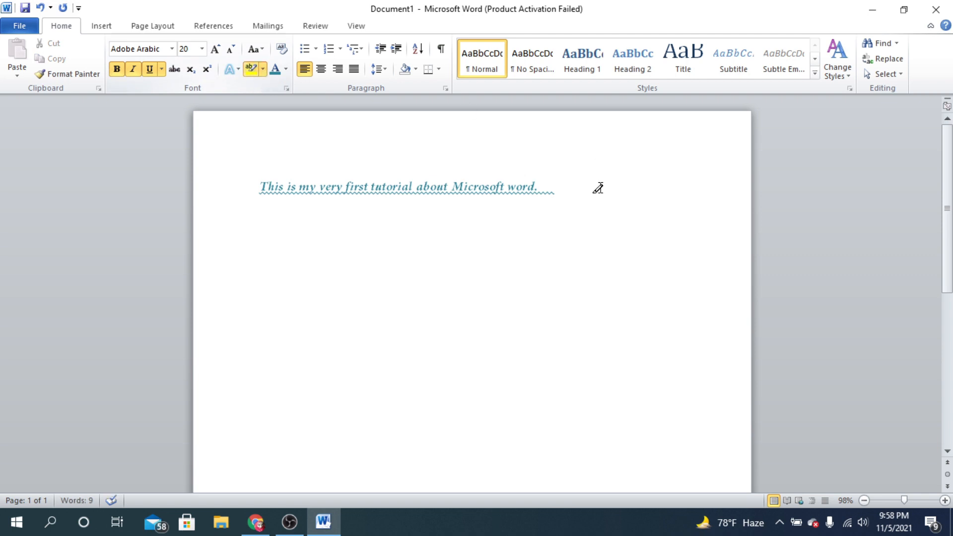
drag(593, 187, 539, 187)
click(520, 198)
drag(259, 186, 565, 186)
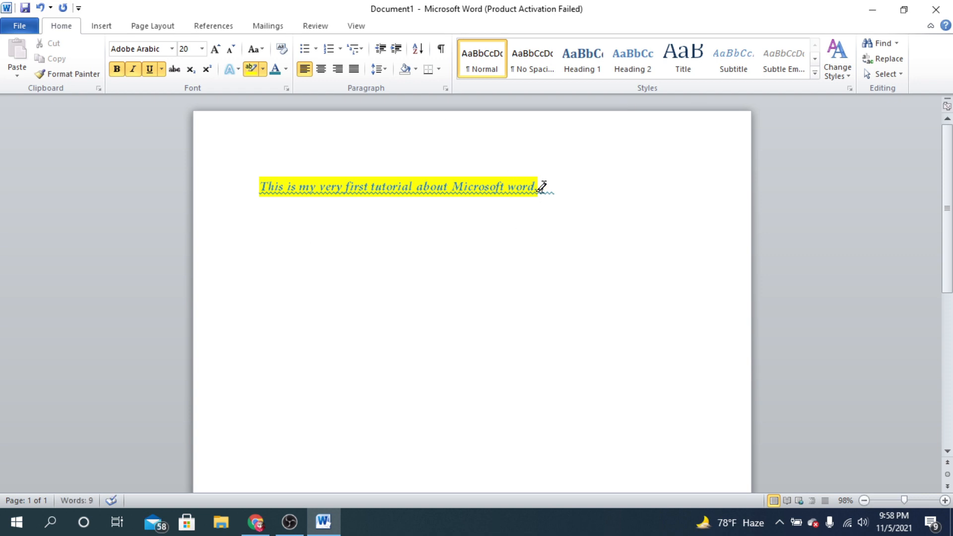
click(251, 69)
drag(258, 185, 600, 194)
click(600, 213)
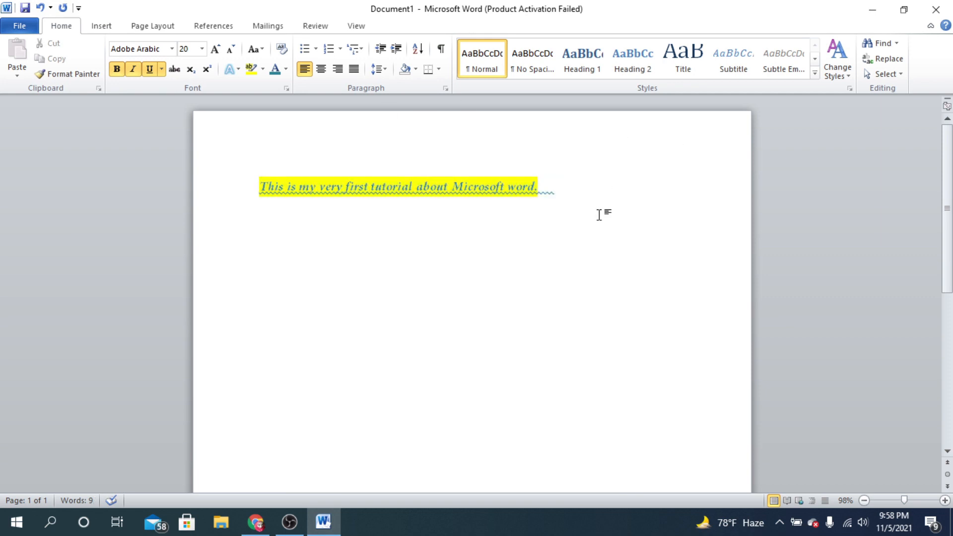